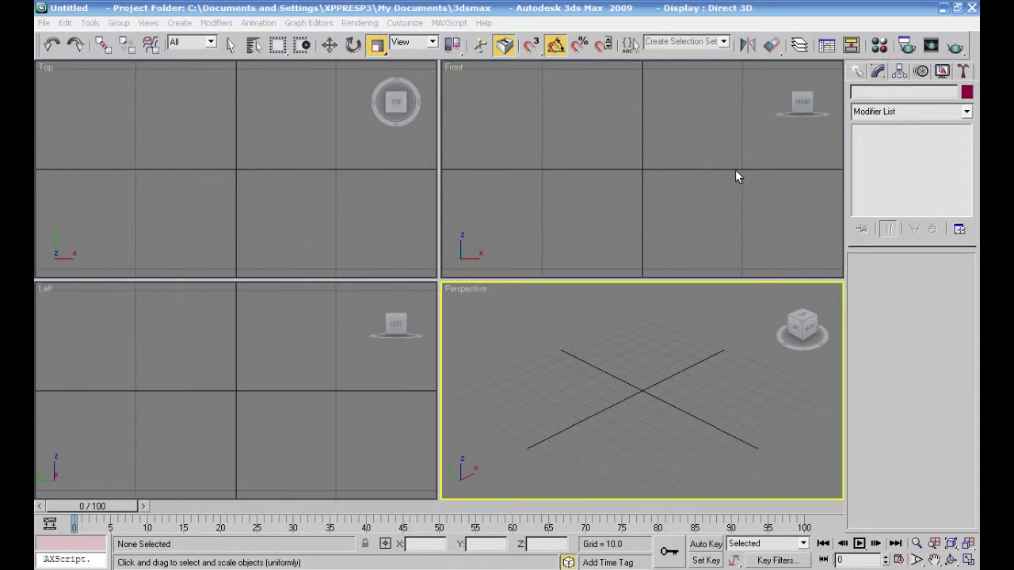
Step: Create a standard box in the Front view, about 70.8 long, 98.2 wide and 7.4 high
click(856, 73)
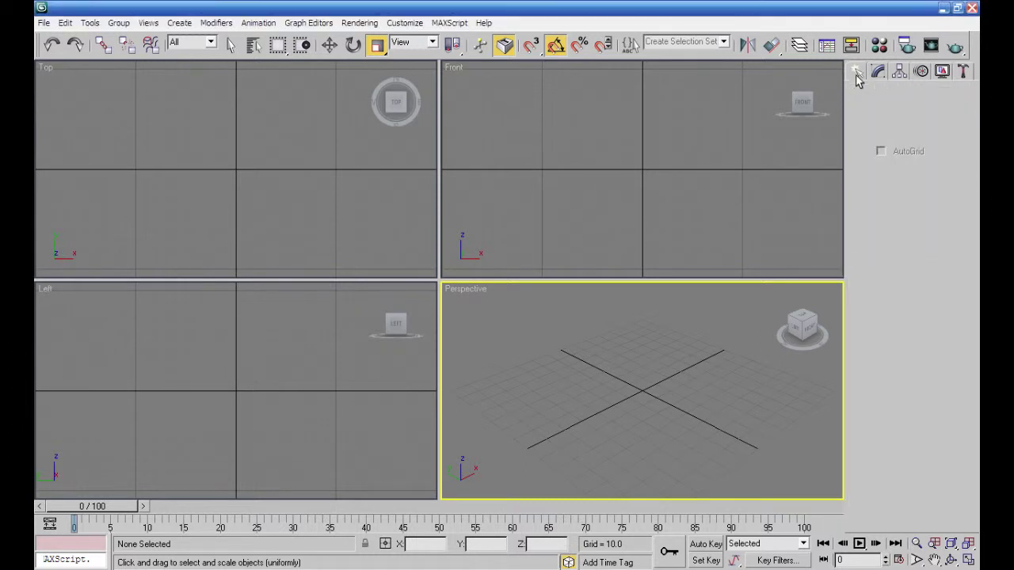
click(862, 95)
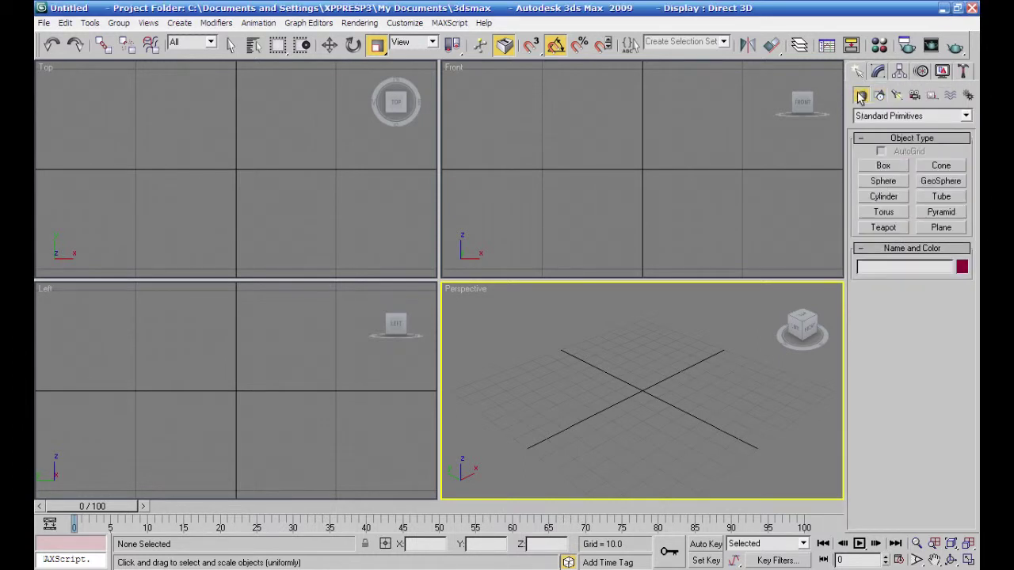
click(868, 166)
drag(567, 114, 667, 183)
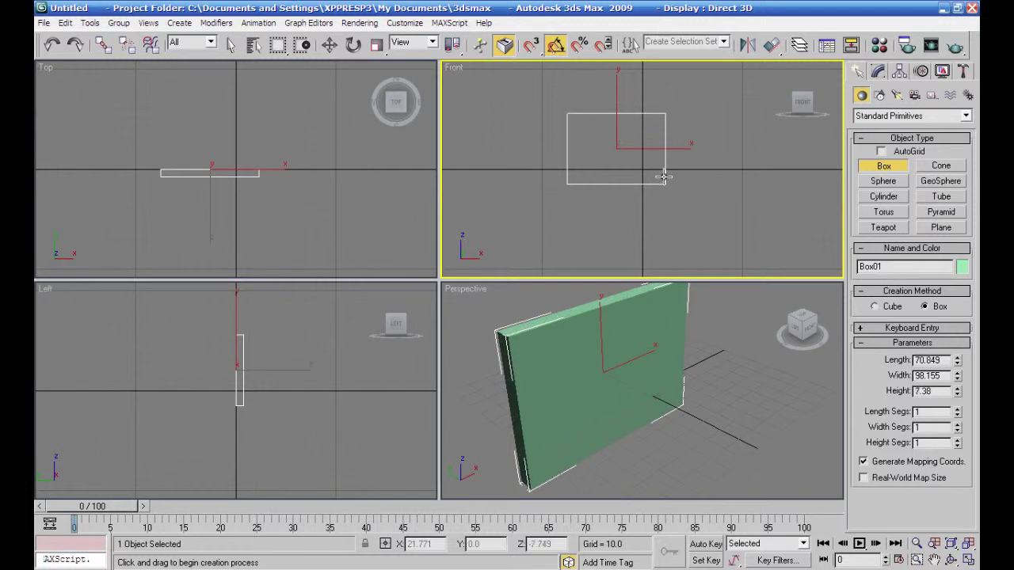
click(664, 176)
key(r)
Step: Add an Edit Poly modifier to the box
click(878, 71)
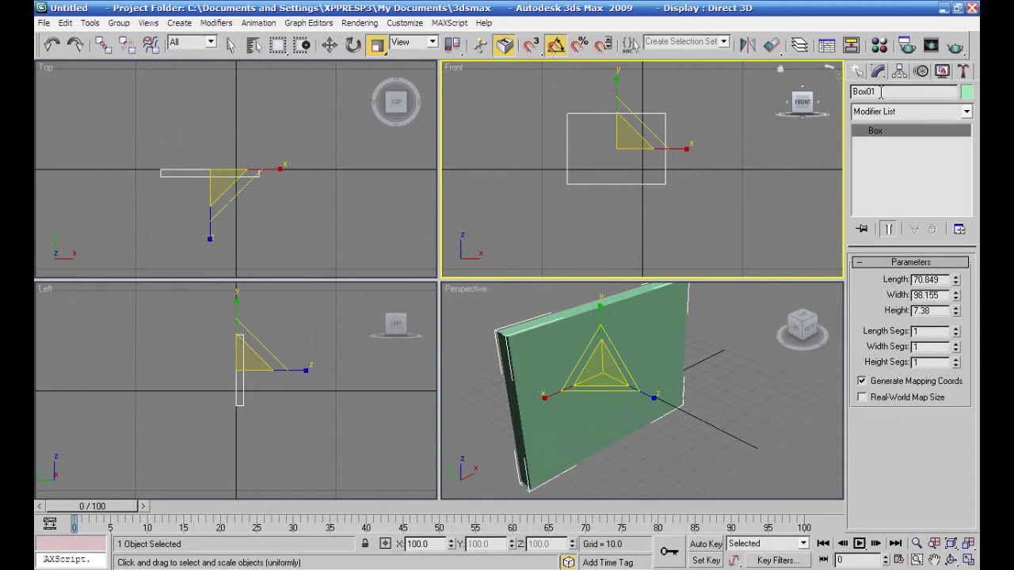
click(965, 112)
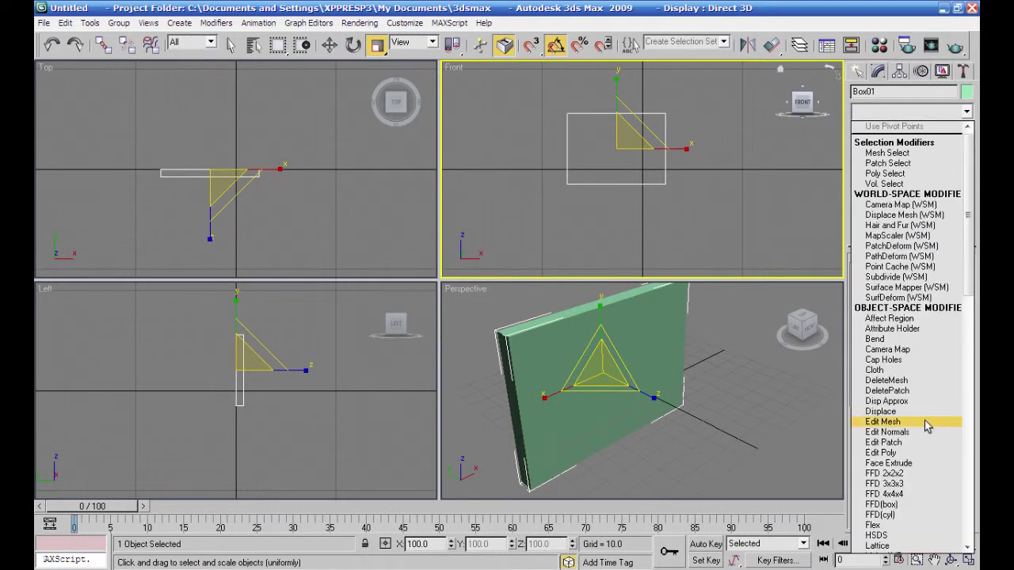
click(915, 454)
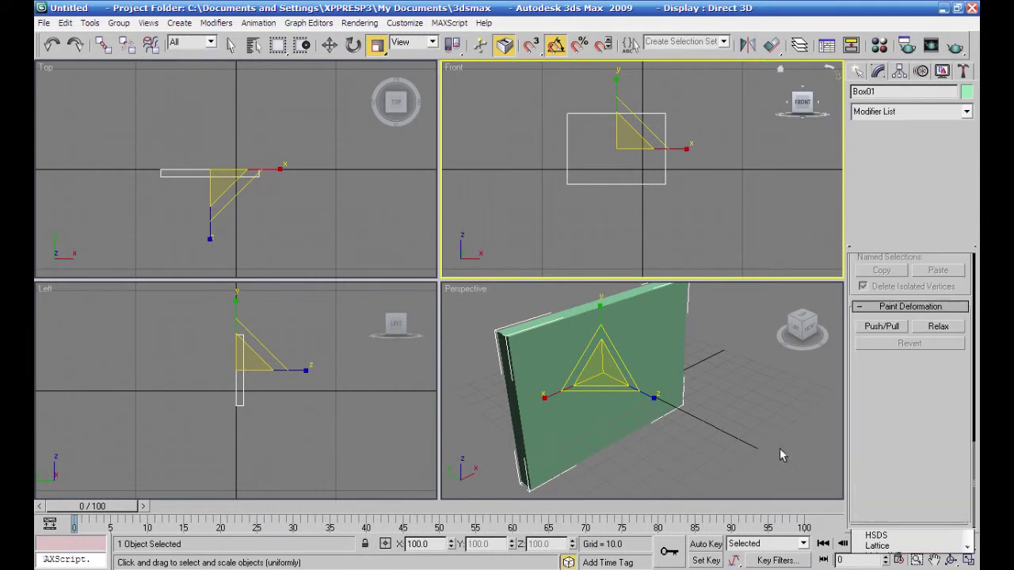
right_click(729, 452)
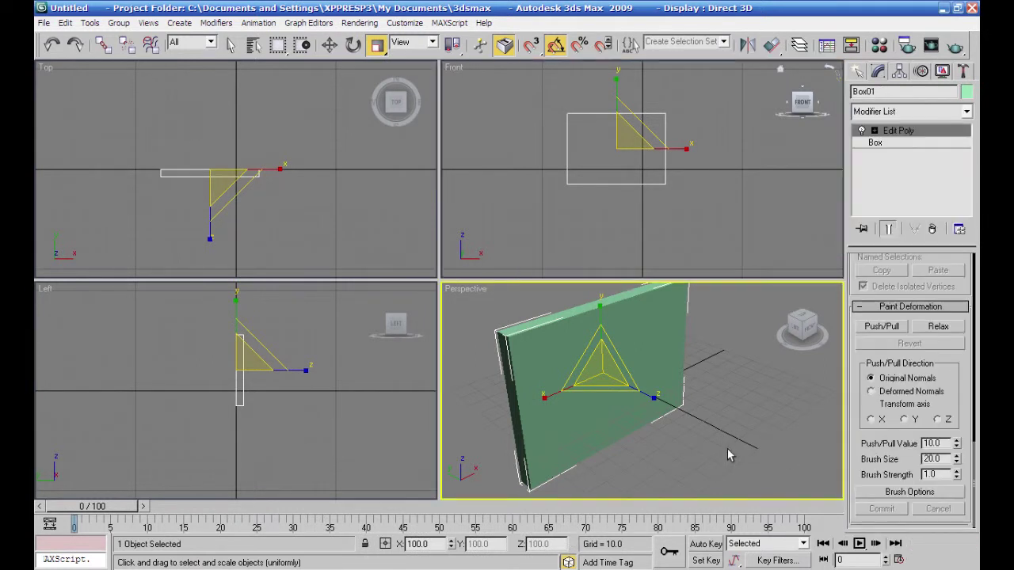
click(877, 136)
Step: Bevel the box's large front polygon as a group with height 0 and outline amount -2.01
click(926, 329)
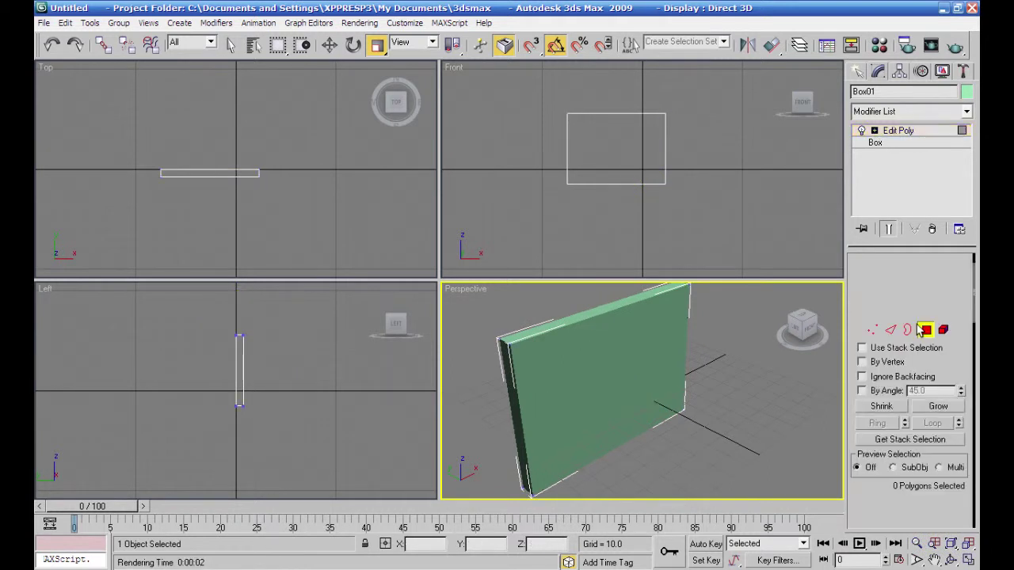
click(626, 371)
right_click(657, 337)
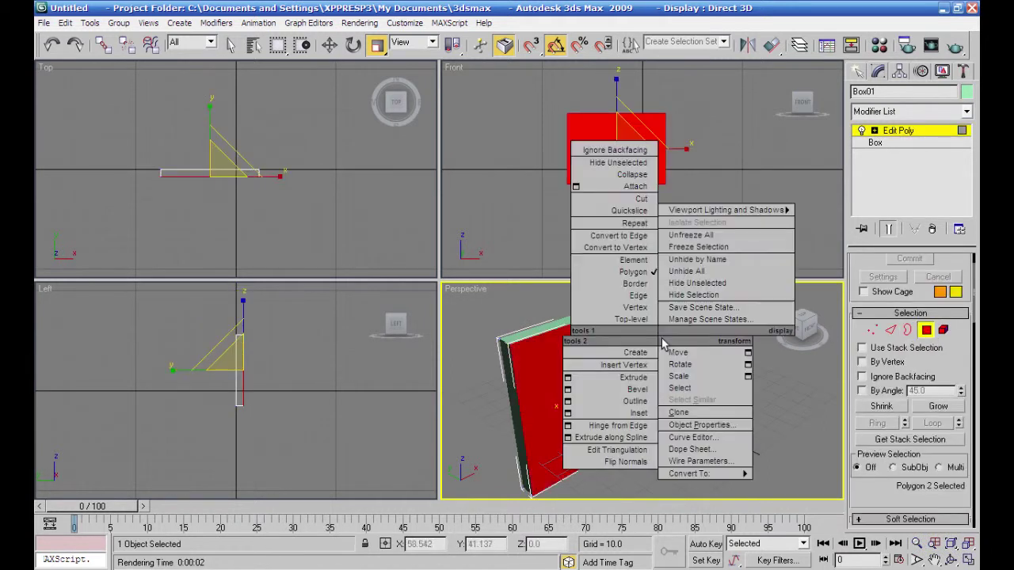
click(568, 390)
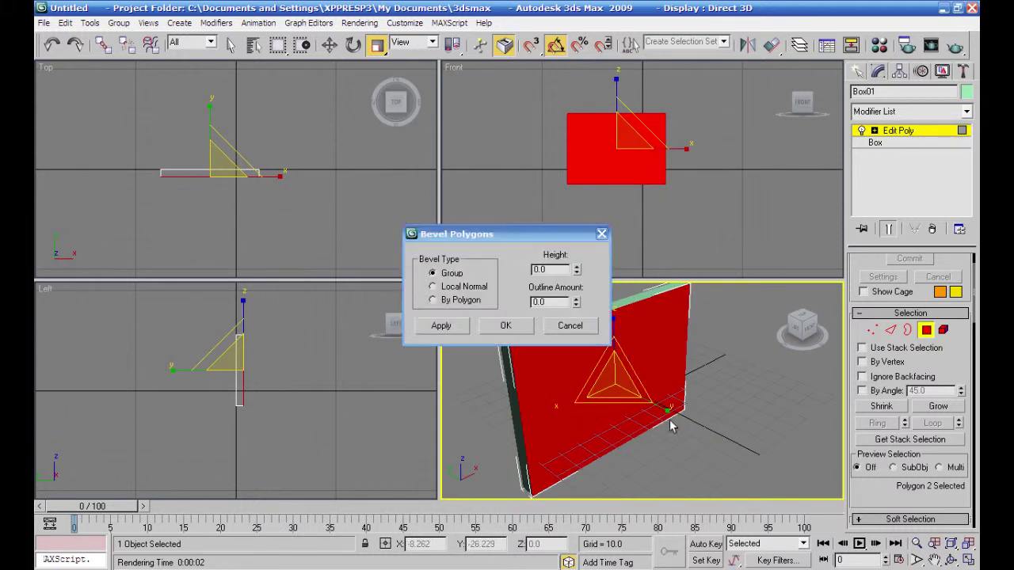
drag(538, 242, 424, 231)
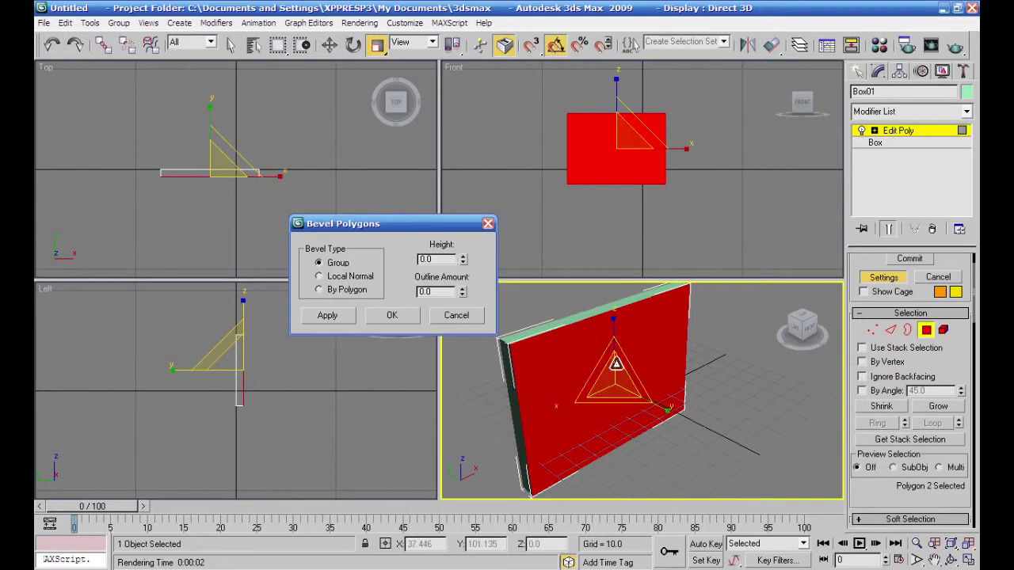
middle_drag(731, 415, 690, 396)
scroll(736, 412, down, 5)
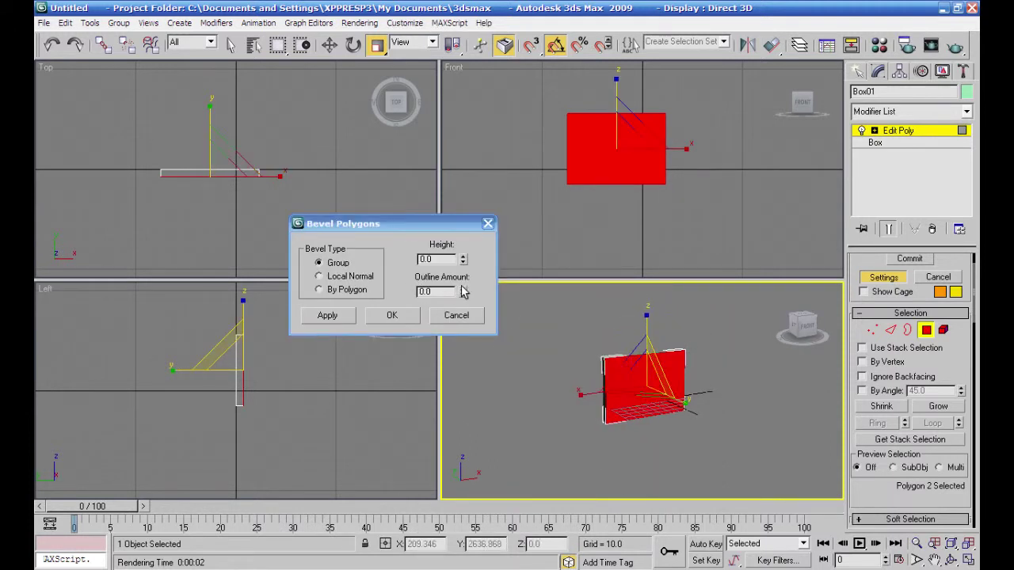
drag(463, 292, 463, 419)
scroll(541, 439, up, 5)
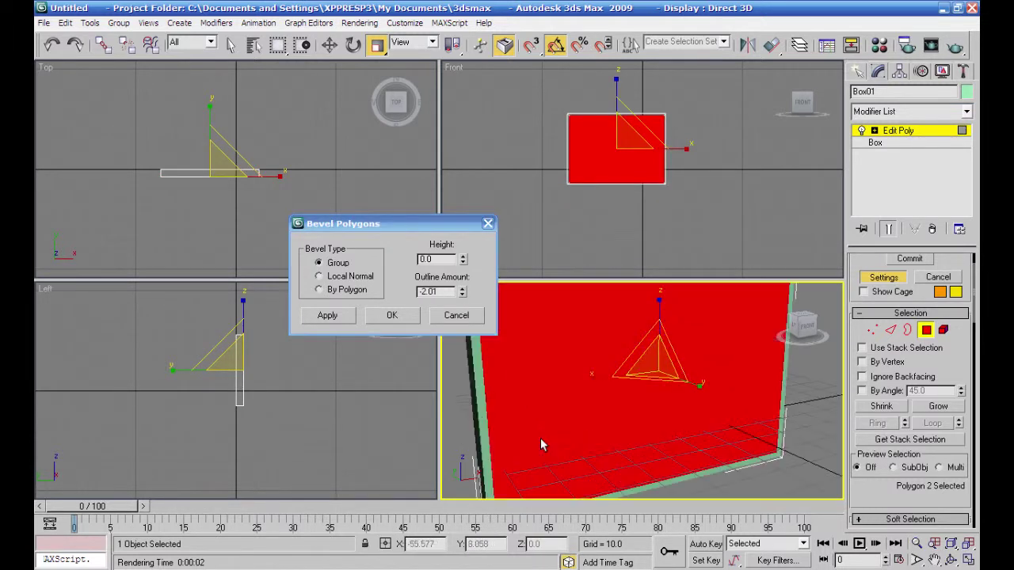
middle_drag(542, 439, 561, 470)
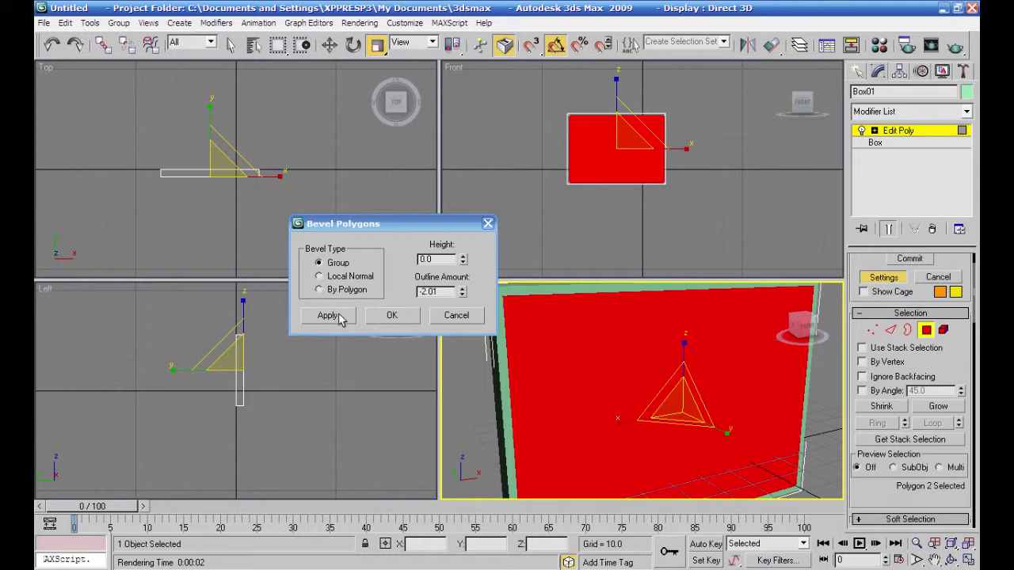
scroll(550, 372, down, 3)
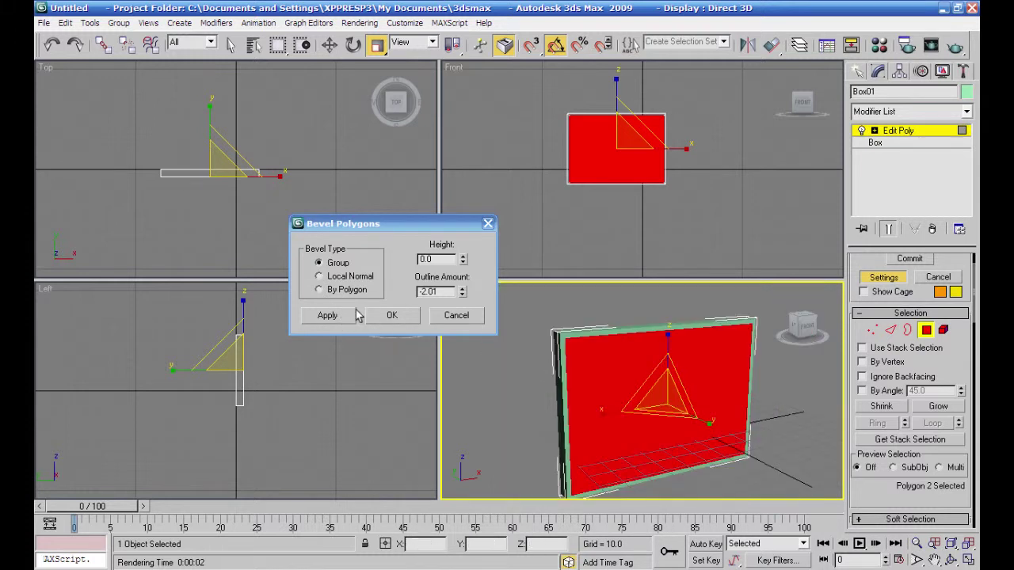
click(339, 319)
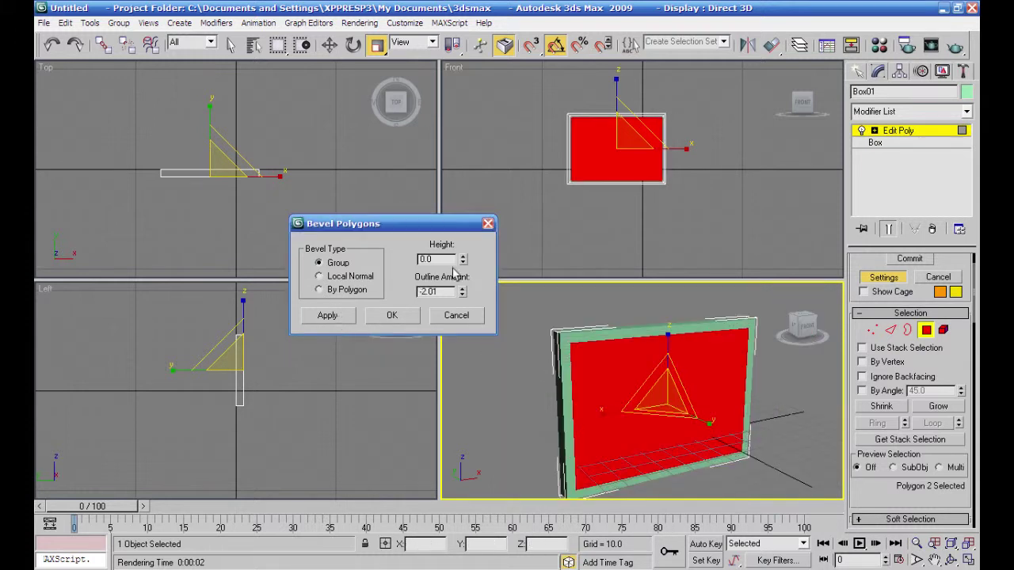
Step: Bevel the inset front polygon inward with a negative height and an outline amount of about -0.804, and clear the polygon selection
drag(462, 265, 441, 349)
alt+middle_drag(442, 354, 489, 360)
drag(463, 291, 463, 243)
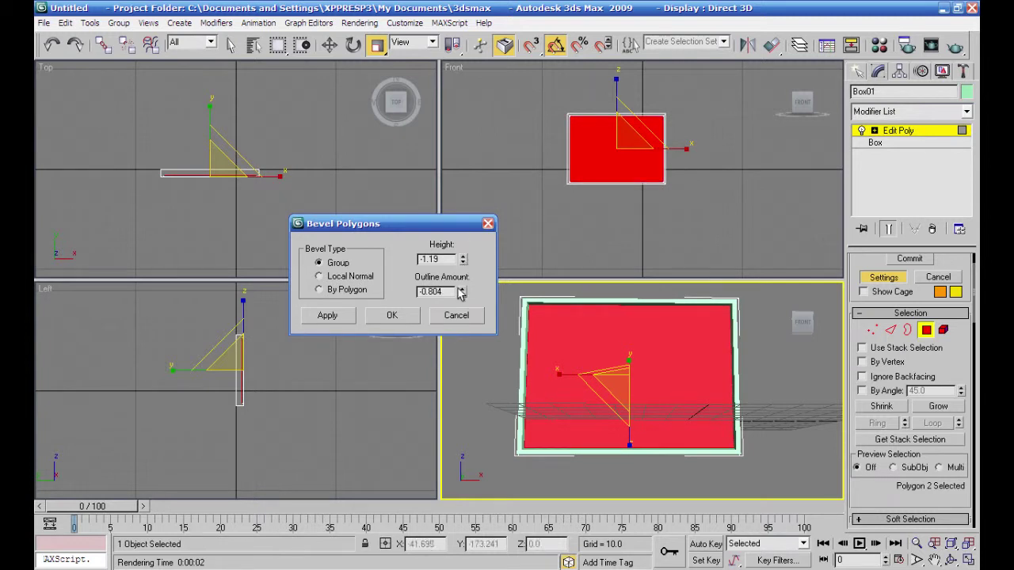
drag(463, 259, 466, 311)
middle_drag(495, 380, 515, 401)
click(391, 315)
click(503, 352)
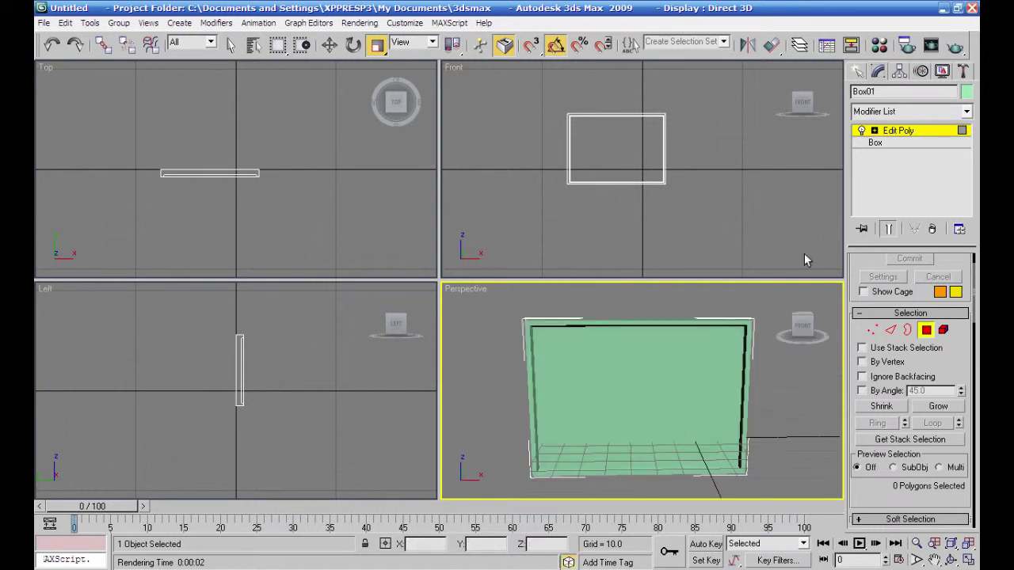
Step: Select the recessed front polygon, return to object level and convert the box to an Editable Poly
click(673, 348)
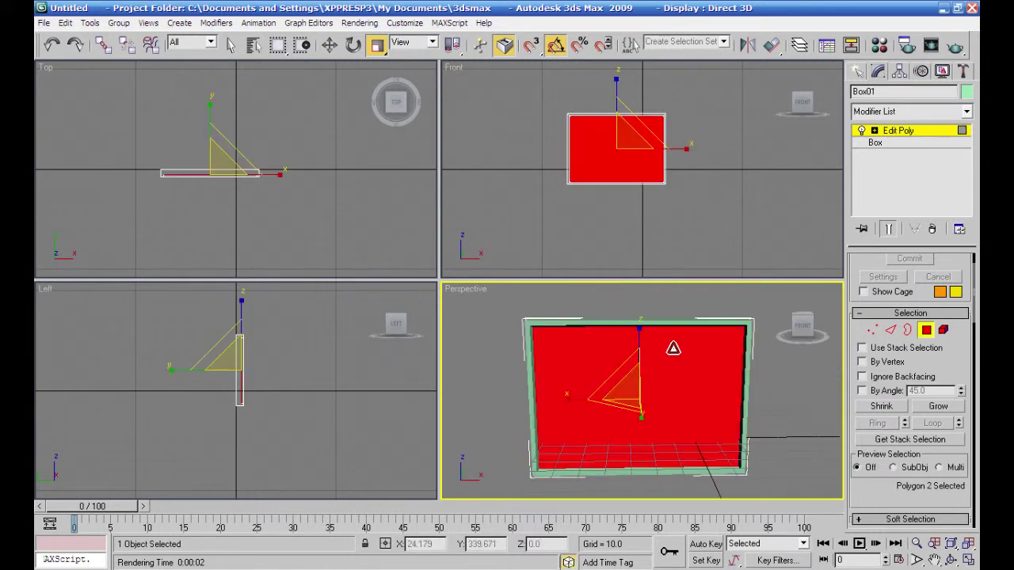
click(912, 135)
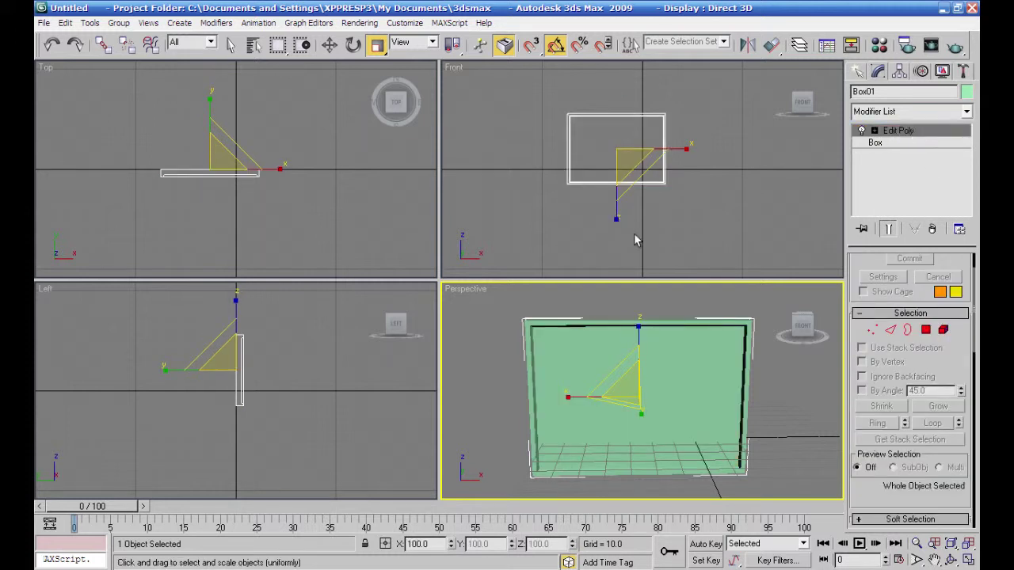
right_click(668, 331)
mouse_move(716, 468)
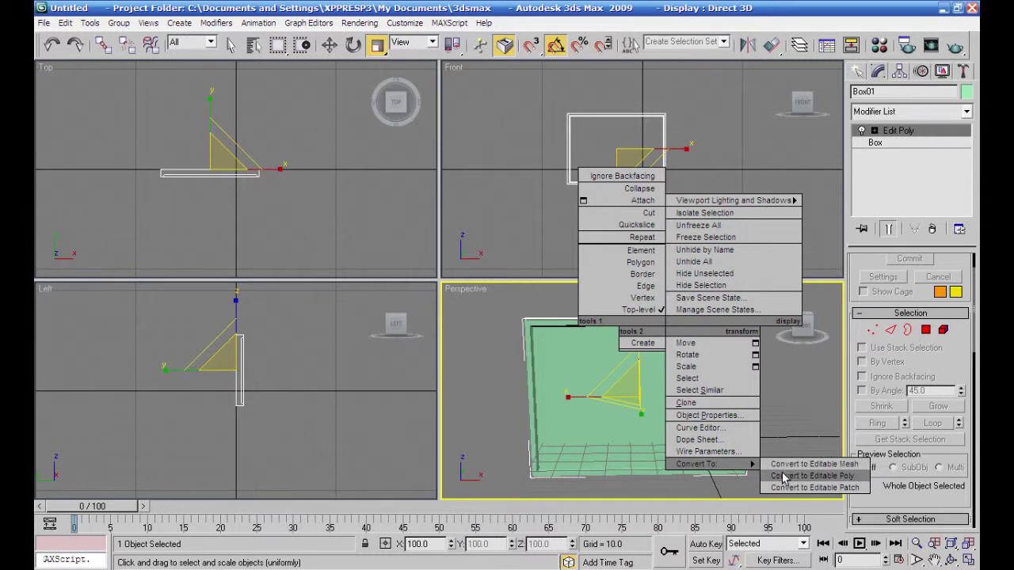
click(812, 476)
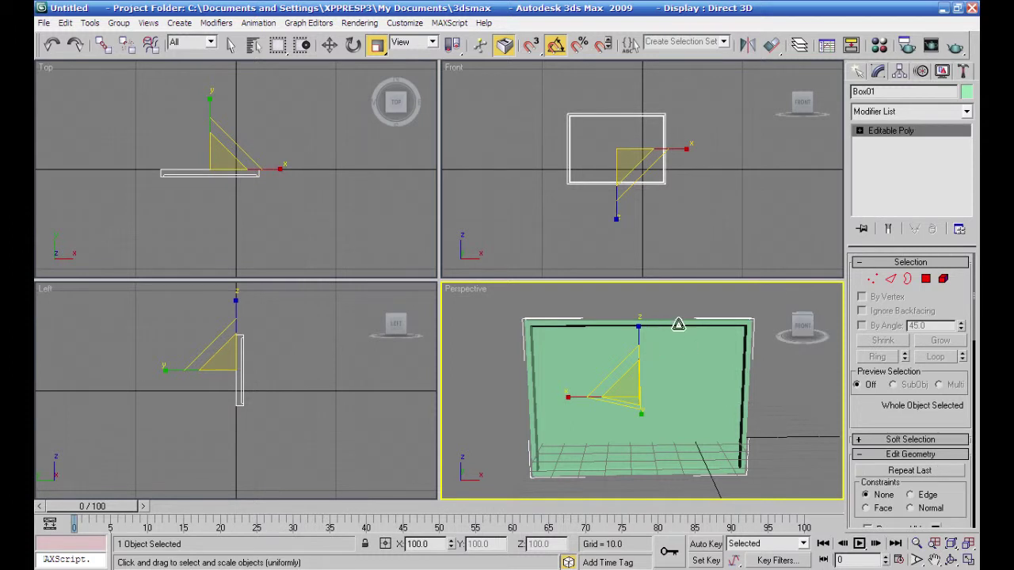
Step: Give the first sample material a light blue diffuse color (RGB 150, 167, 223) and assign it to the recessed front polygon
mouse_move(801, 434)
alt+middle_down()
mouse_move(749, 394)
mouse_move(785, 398)
mouse_move(792, 423)
mouse_move(813, 430)
alt+middle_up()
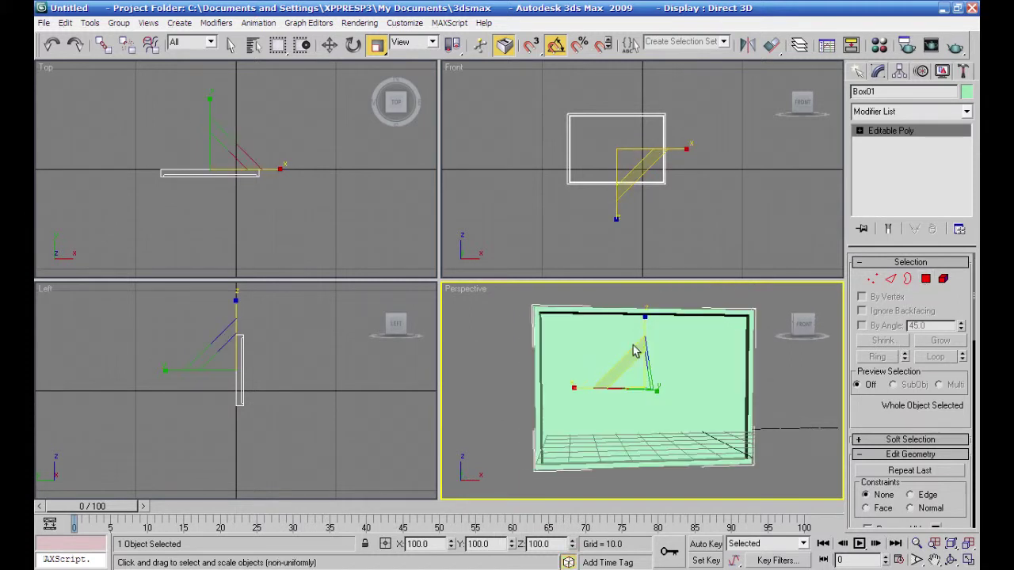
click(879, 46)
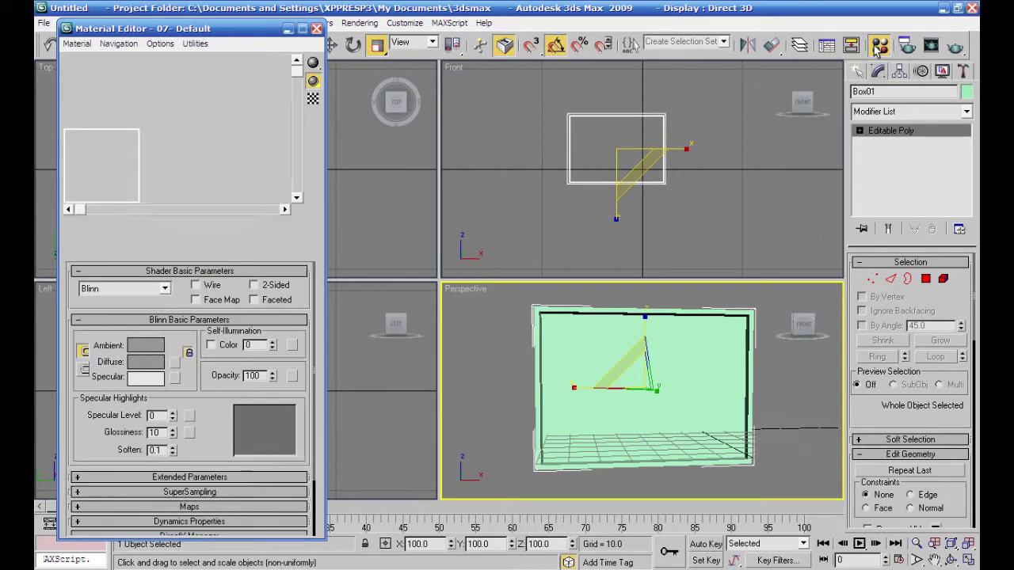
click(103, 89)
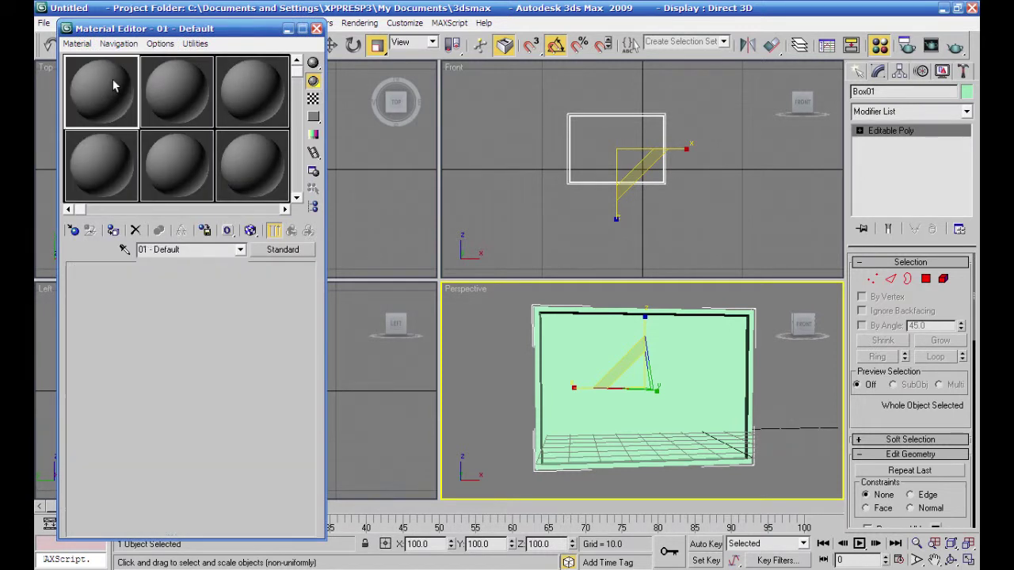
click(150, 364)
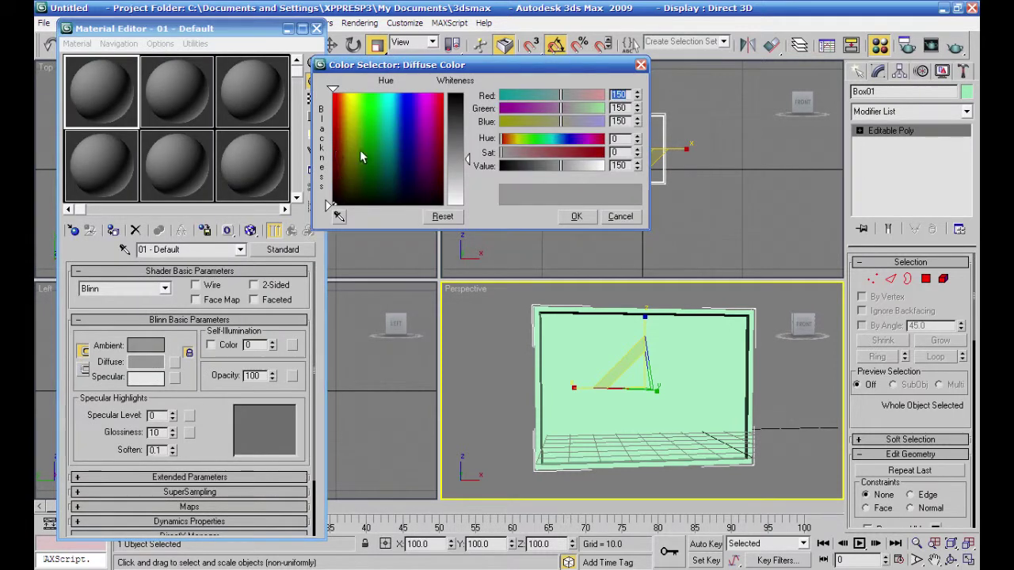
click(403, 127)
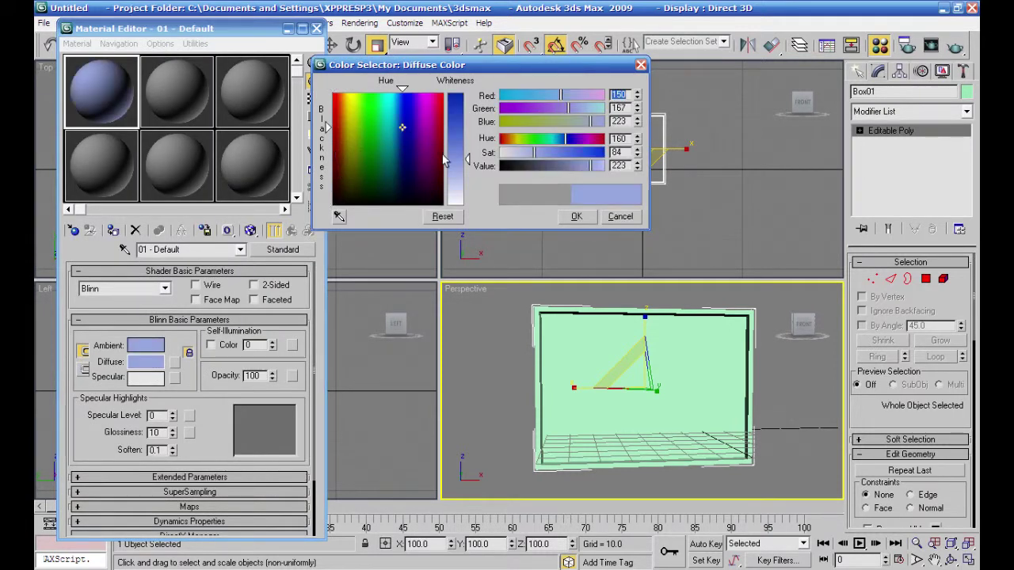
click(571, 216)
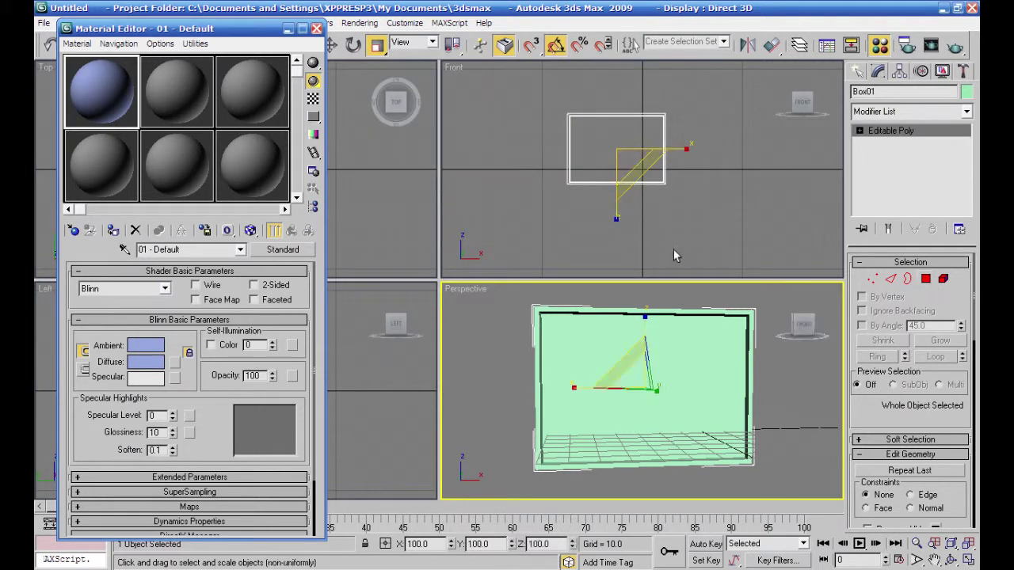
key(4)
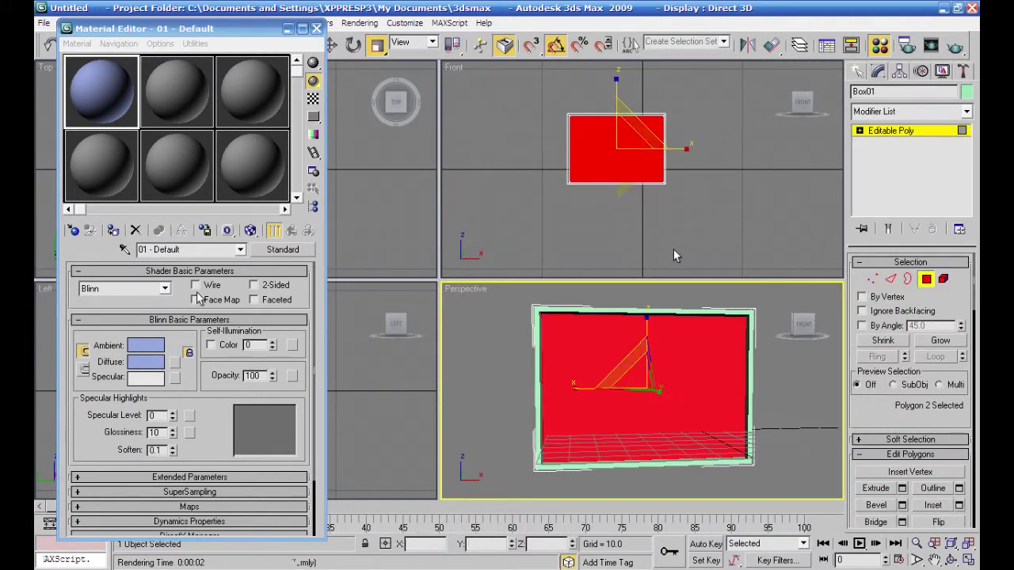
click(113, 230)
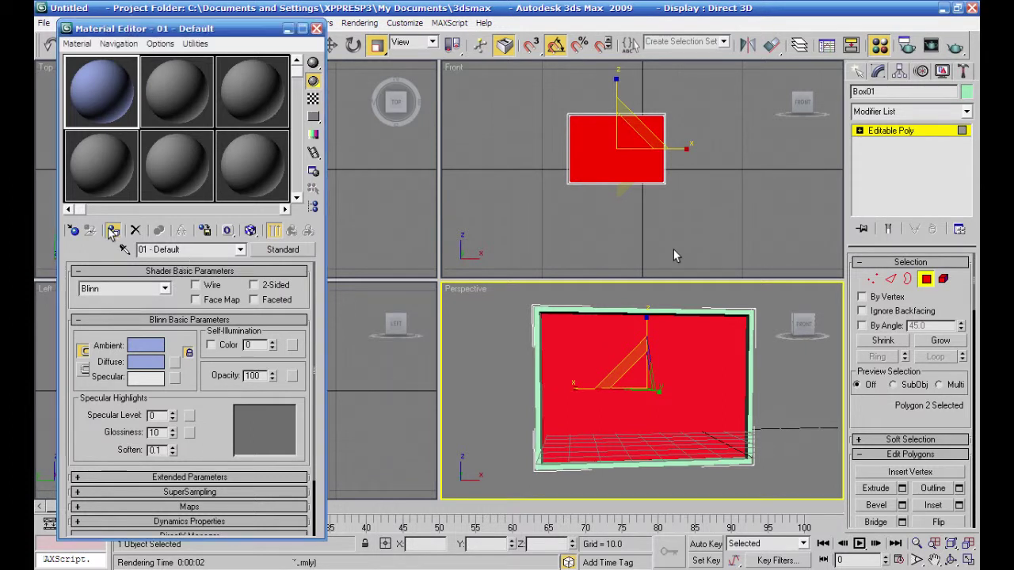
Step: Invert the polygon selection and assign the gray 02 - Default material to the frame polygons
click(167, 101)
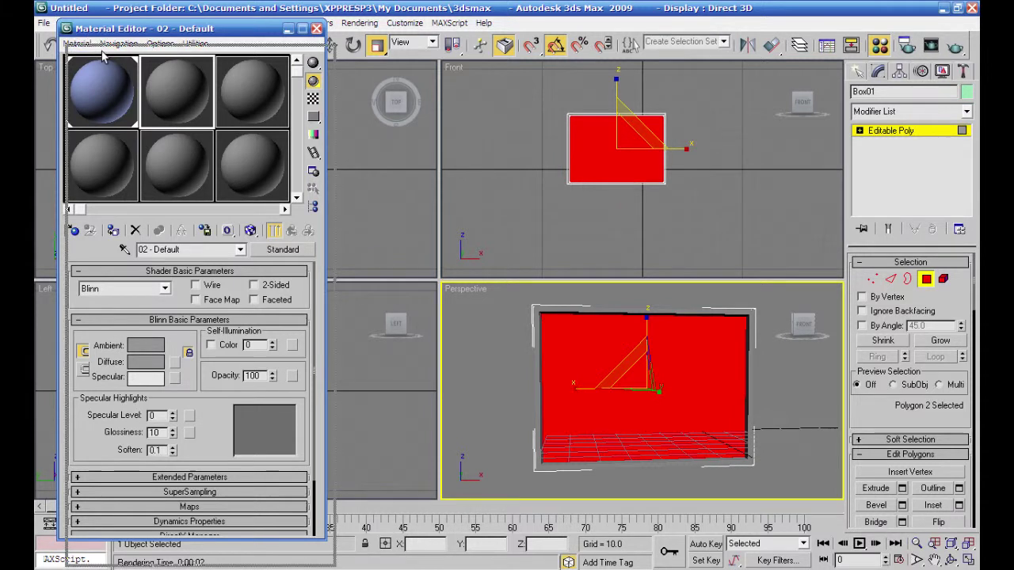
drag(94, 28, 103, 59)
click(65, 22)
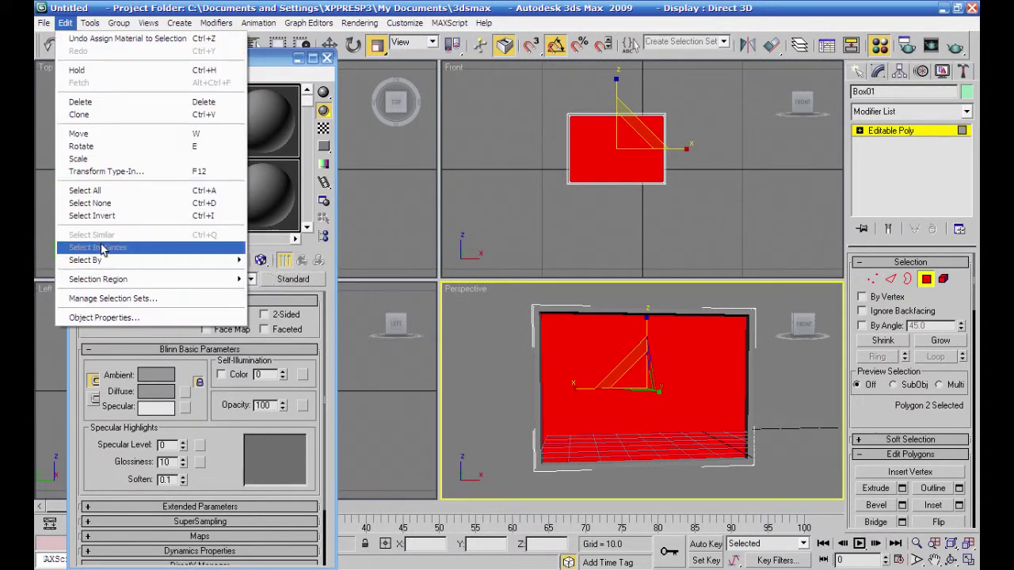
click(100, 216)
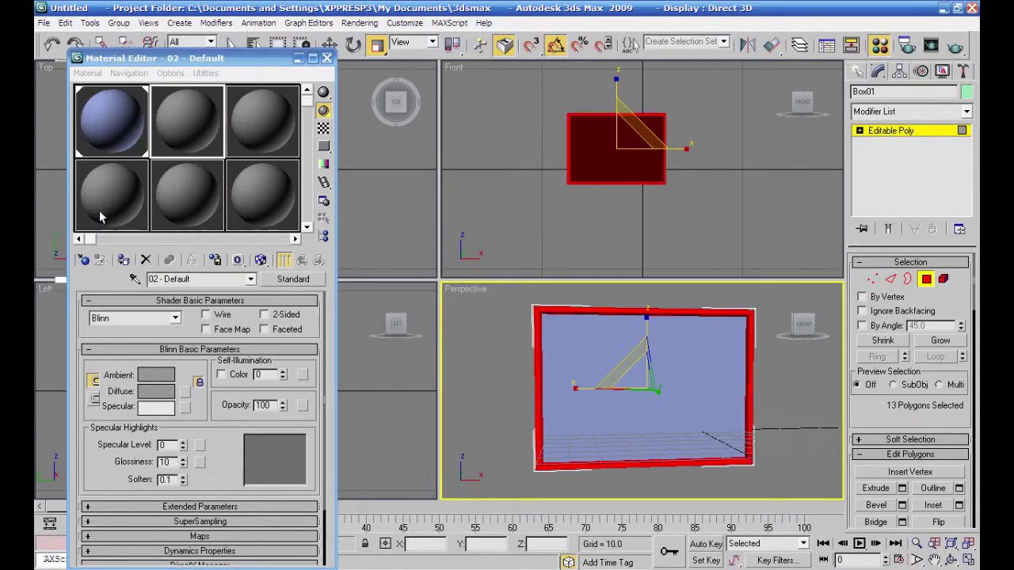
click(116, 264)
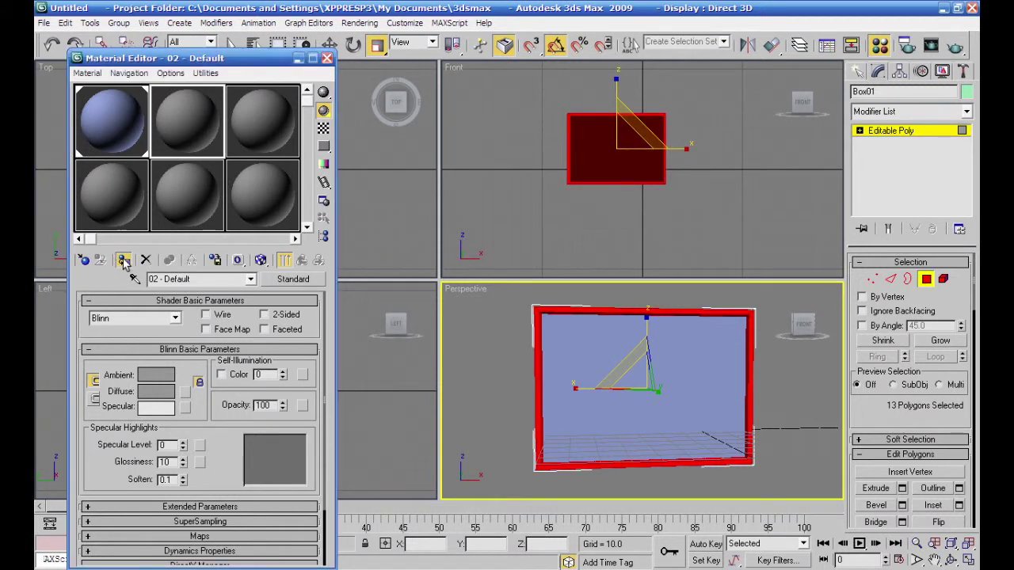
click(445, 340)
alt+middle_drag(527, 375, 511, 362)
Step: Change the first material's diffuse color from light blue to a deep, saturated blue for the recessed face
click(100, 114)
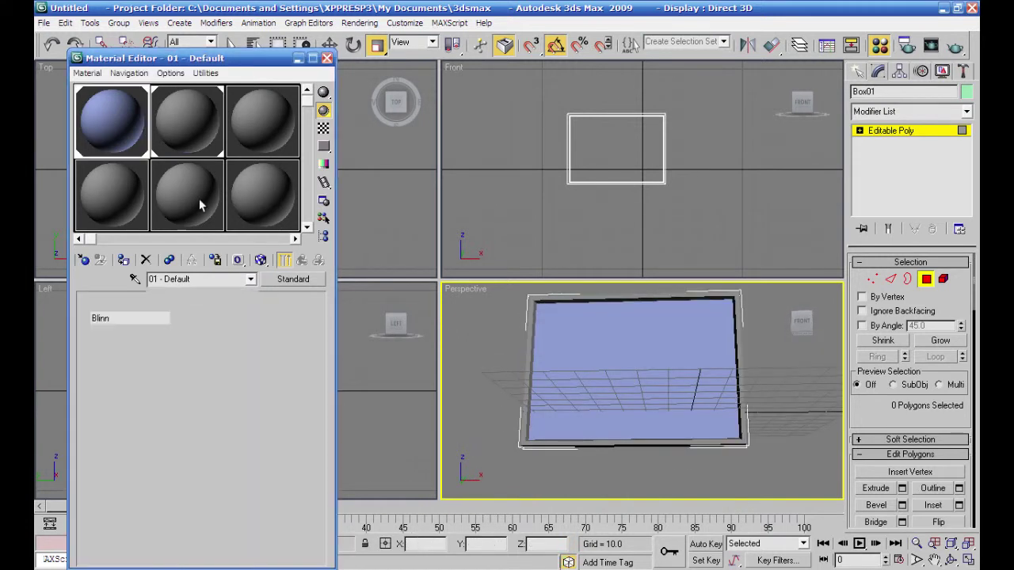
click(162, 396)
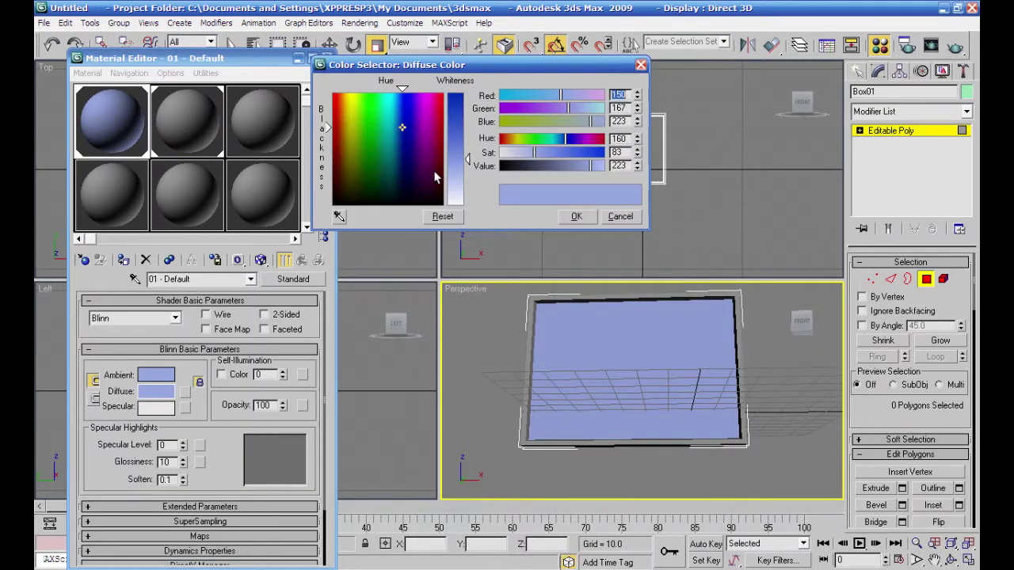
drag(456, 119, 456, 97)
click(574, 216)
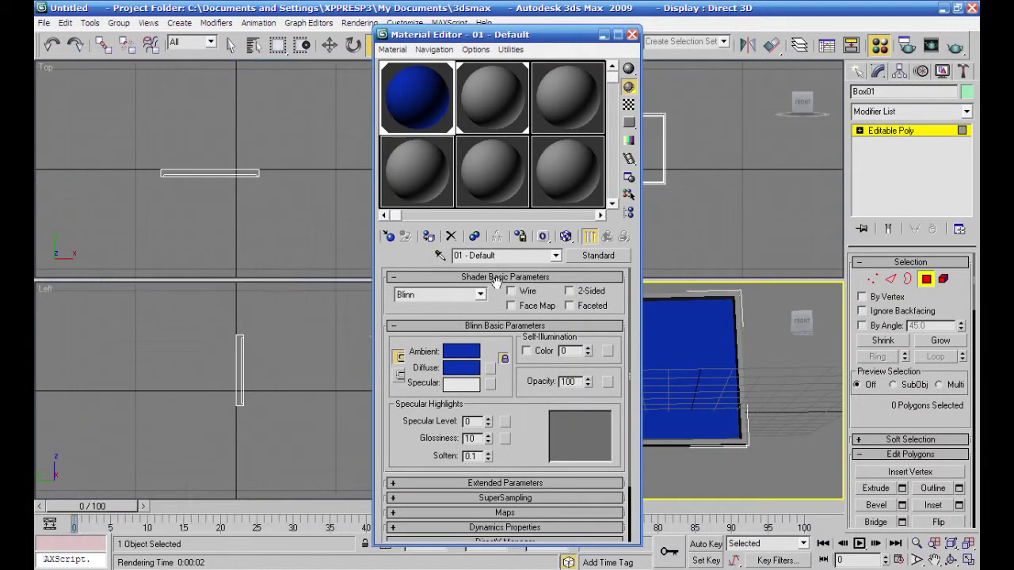
drag(511, 33, 222, 24)
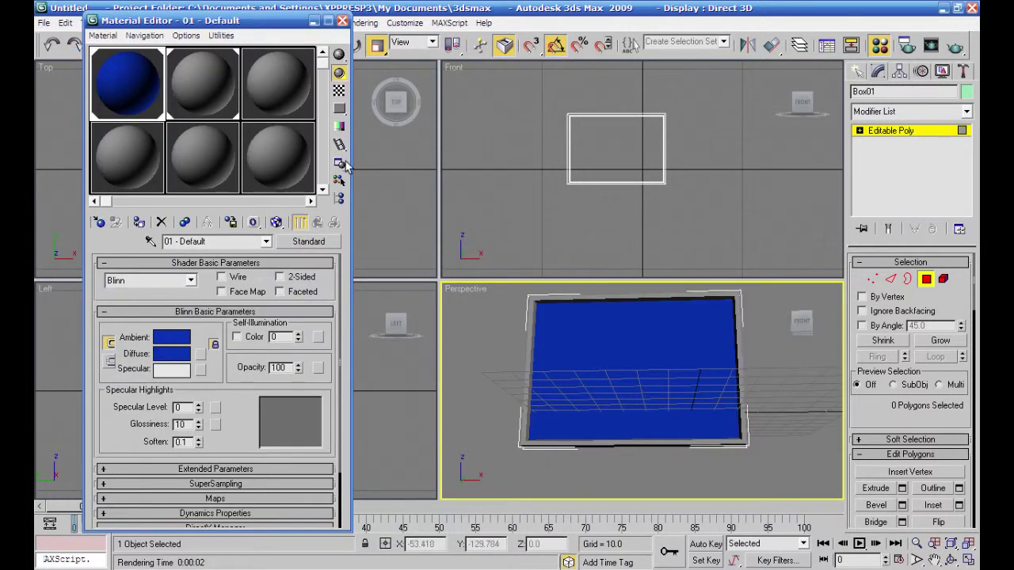
alt+middle_drag(533, 352, 586, 370)
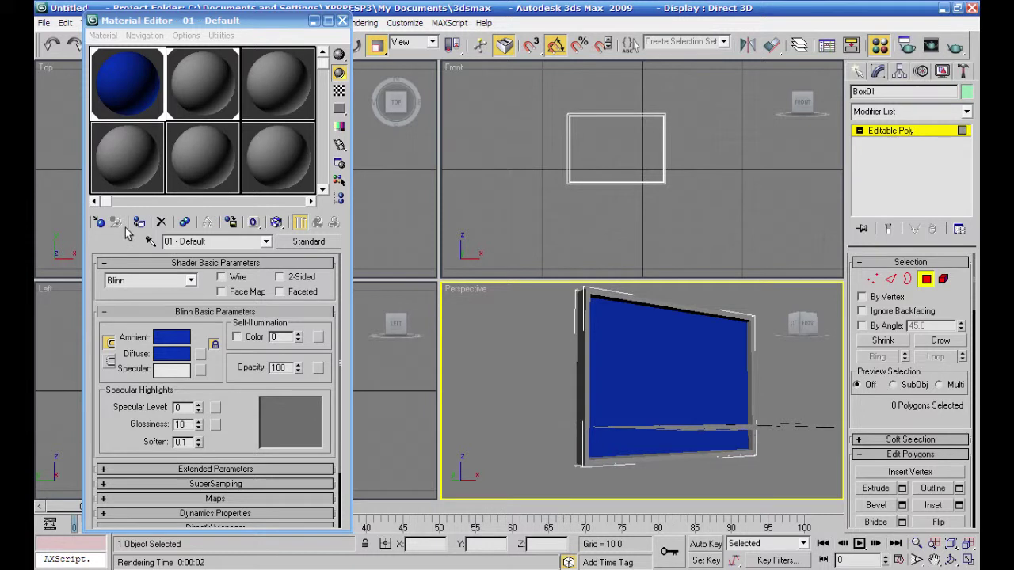
click(101, 223)
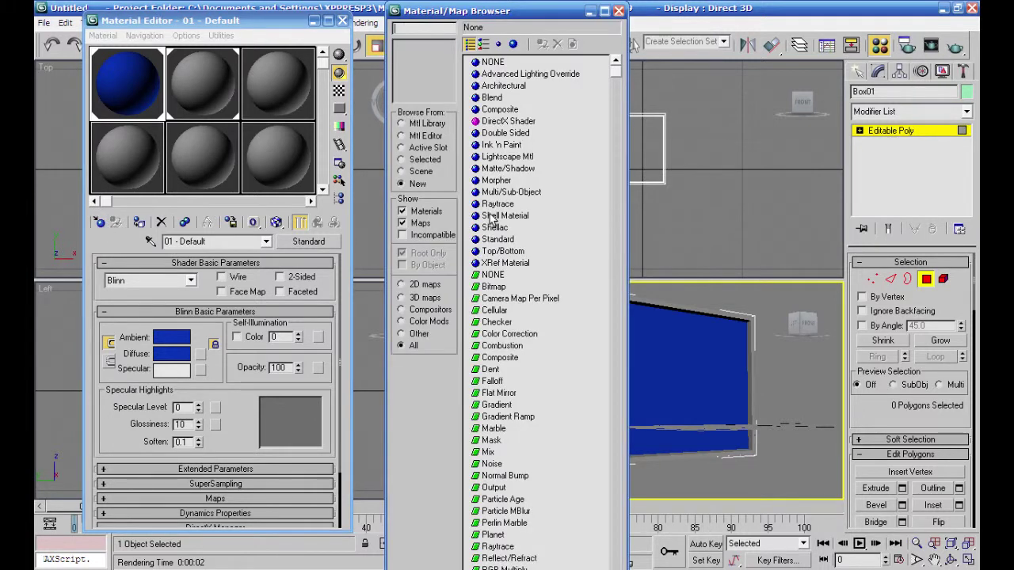
click(619, 10)
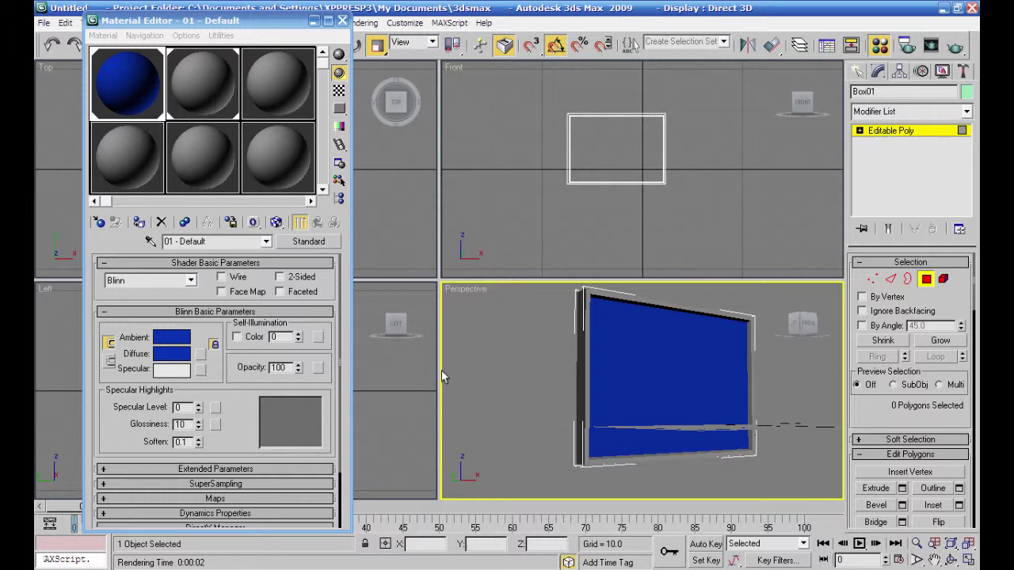
Step: Set the second material's diffuse color to dark gray (RGB 49, 49, 49) for the frame
click(211, 90)
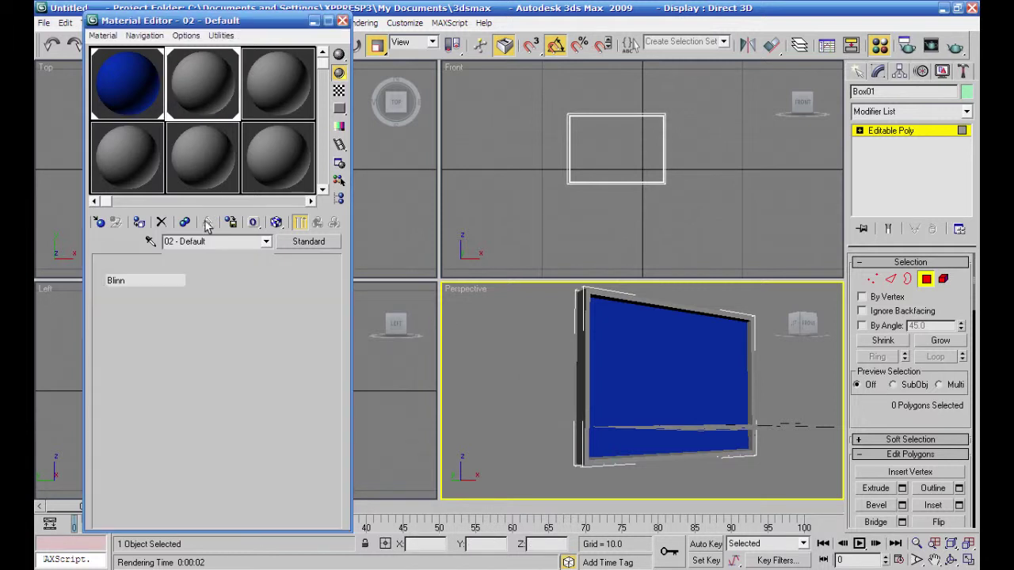
click(171, 354)
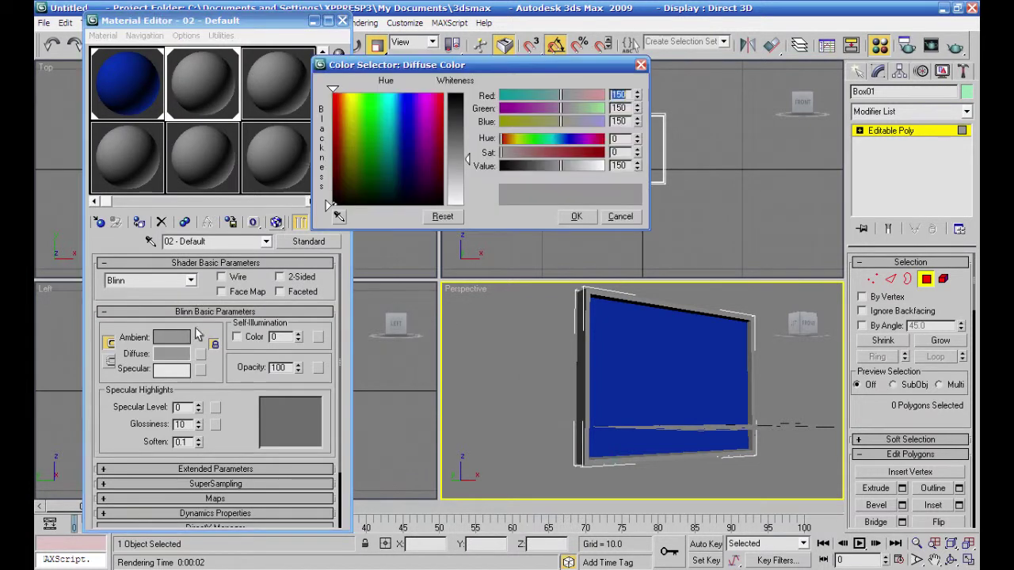
drag(469, 158, 470, 117)
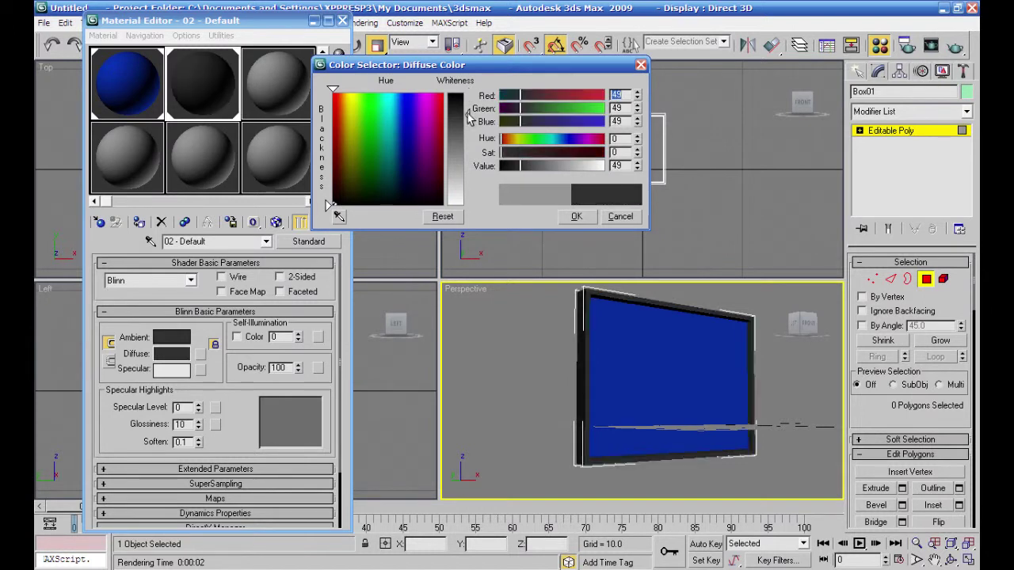
click(579, 217)
Step: Try a specular level of 163 and a glossiness of 28 on the frame material, and test-render the perspective view
drag(198, 411, 197, 390)
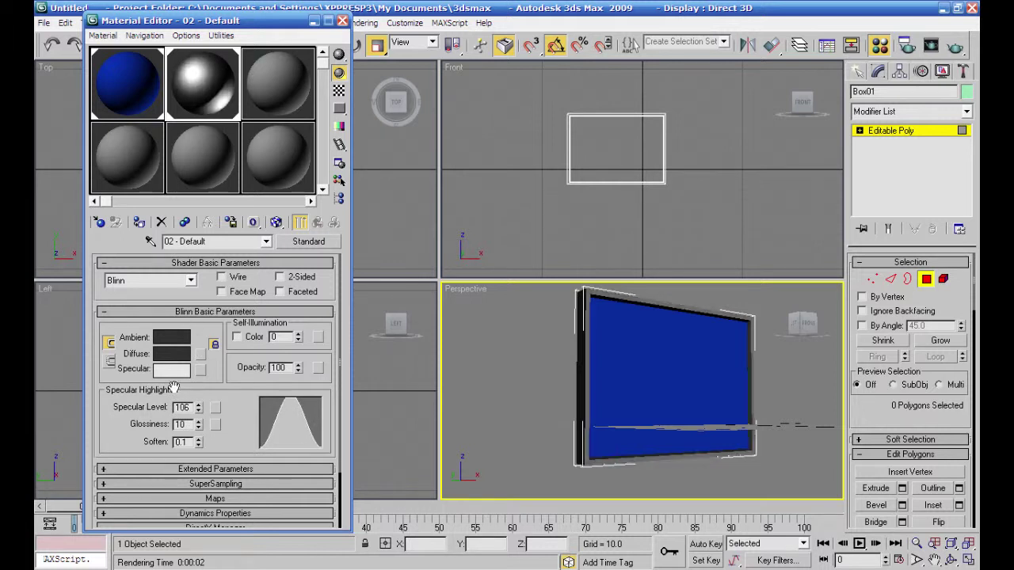
drag(198, 427, 193, 411)
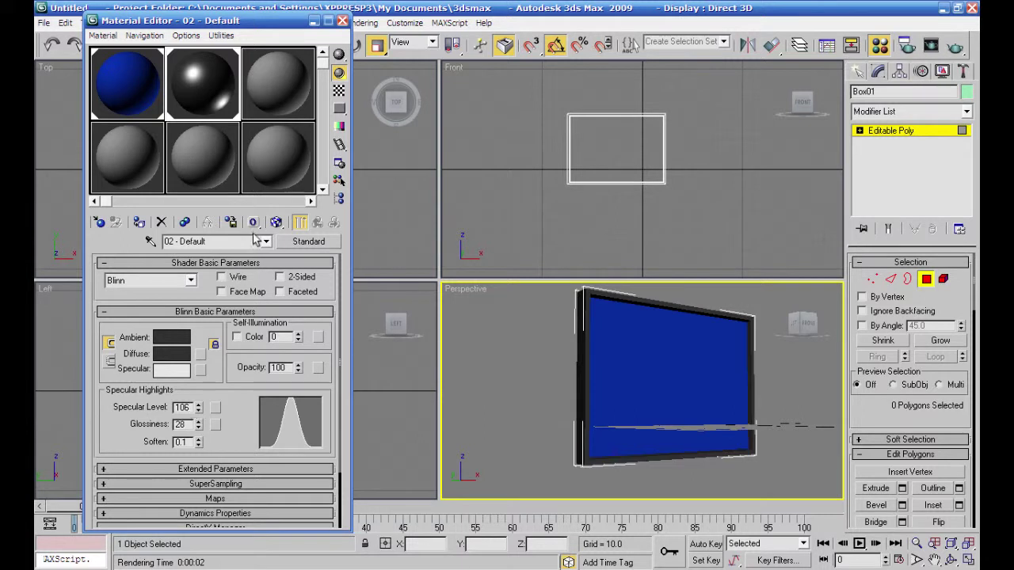
alt+middle_drag(593, 392, 543, 410)
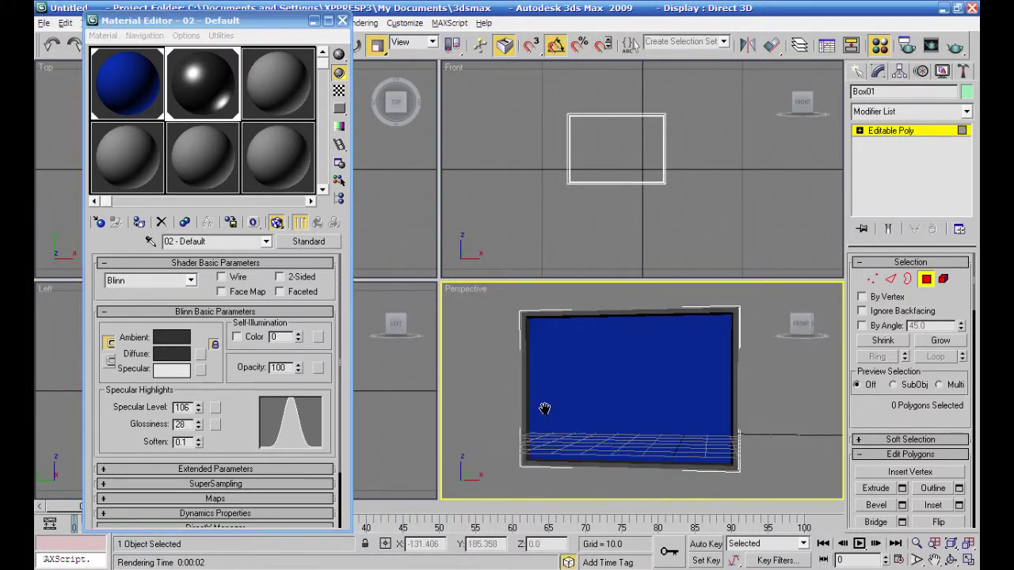
drag(198, 407, 194, 369)
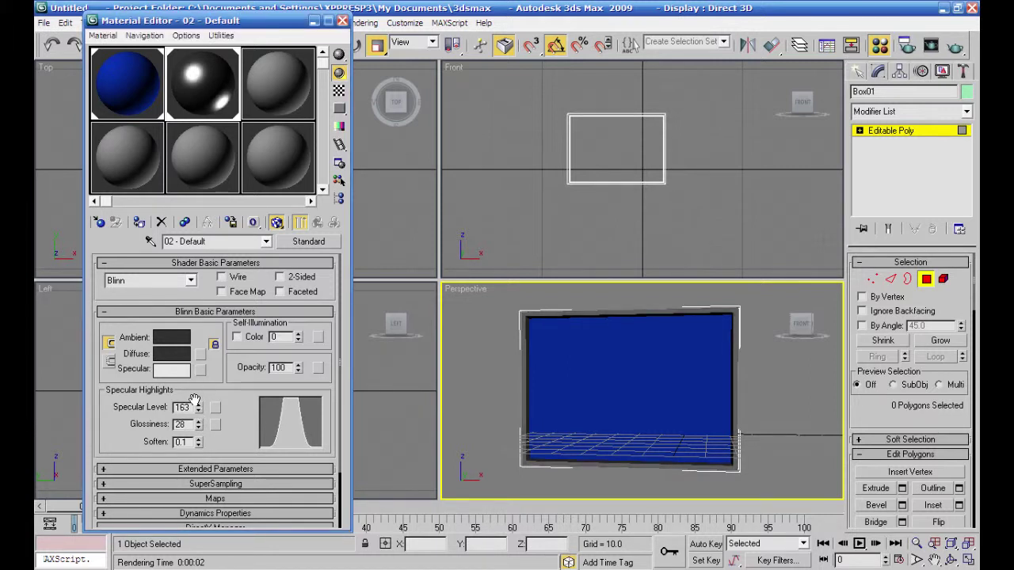
alt+middle_drag(504, 402, 475, 421)
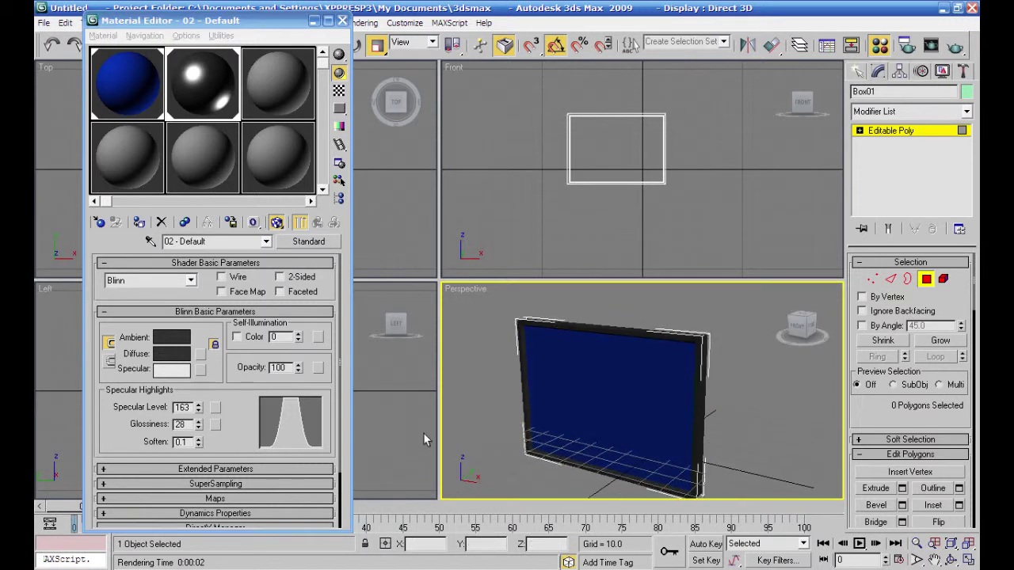
click(957, 49)
drag(198, 407, 194, 398)
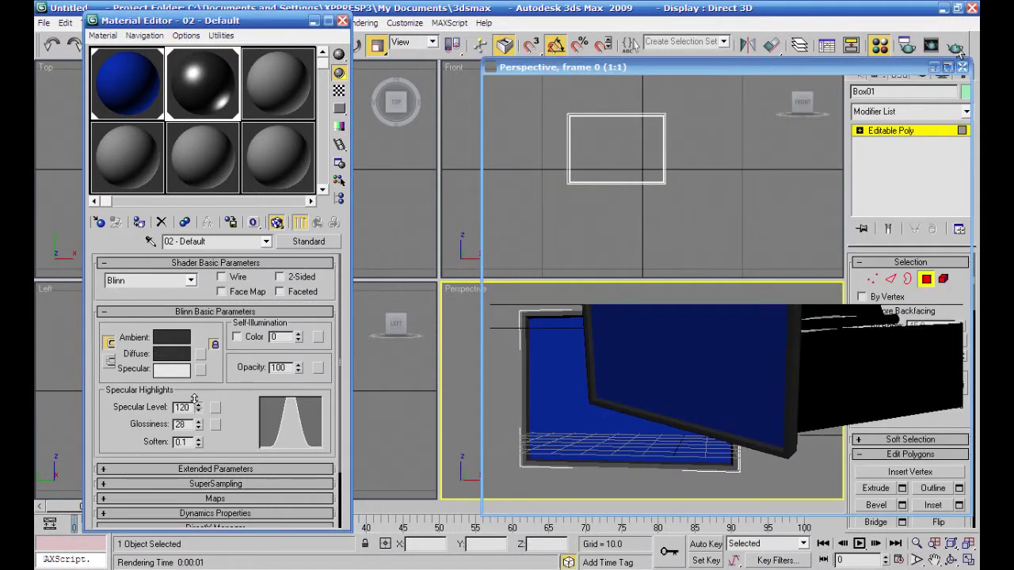
key(Escape)
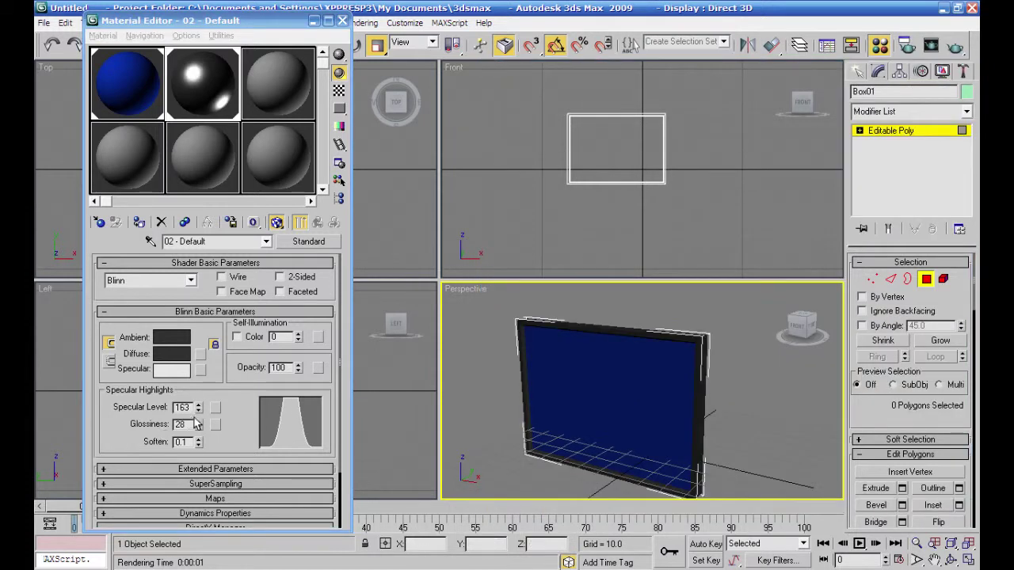
Step: Set the frame material's specular level to 220 and glossiness to 4, checking the highlights with test renders of the perspective view
drag(198, 407, 190, 441)
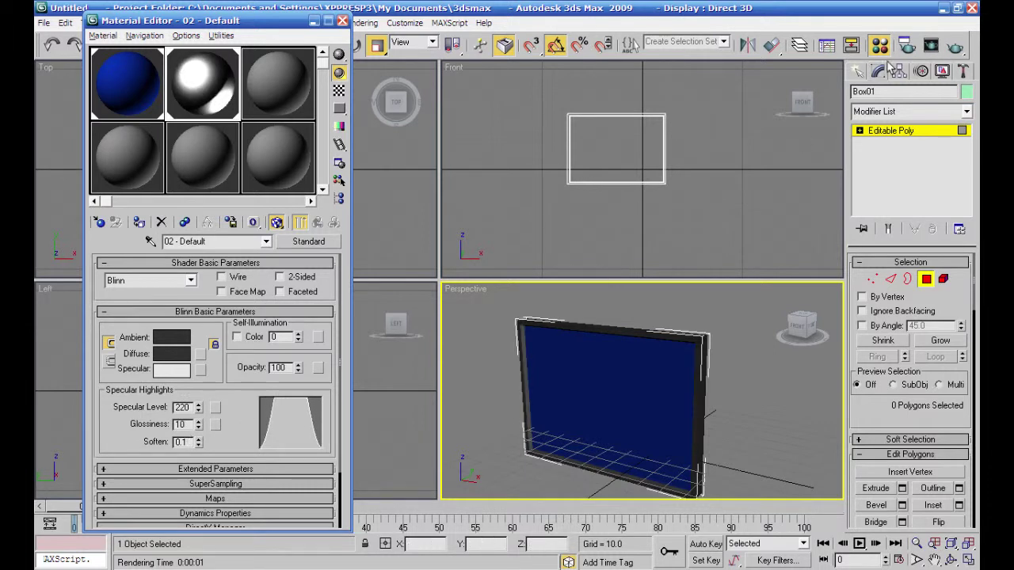
click(956, 46)
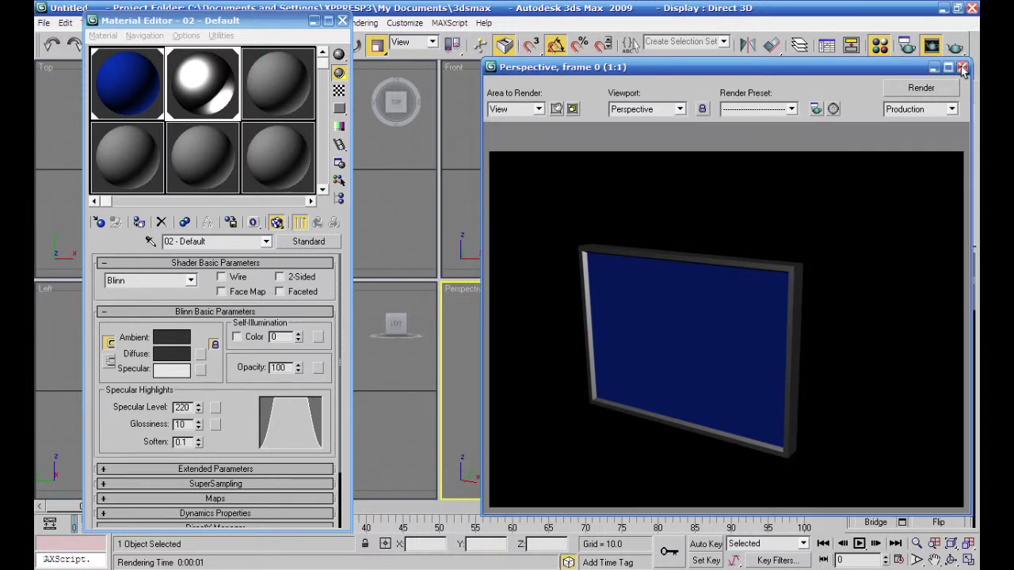
click(963, 67)
drag(200, 428, 199, 445)
click(960, 48)
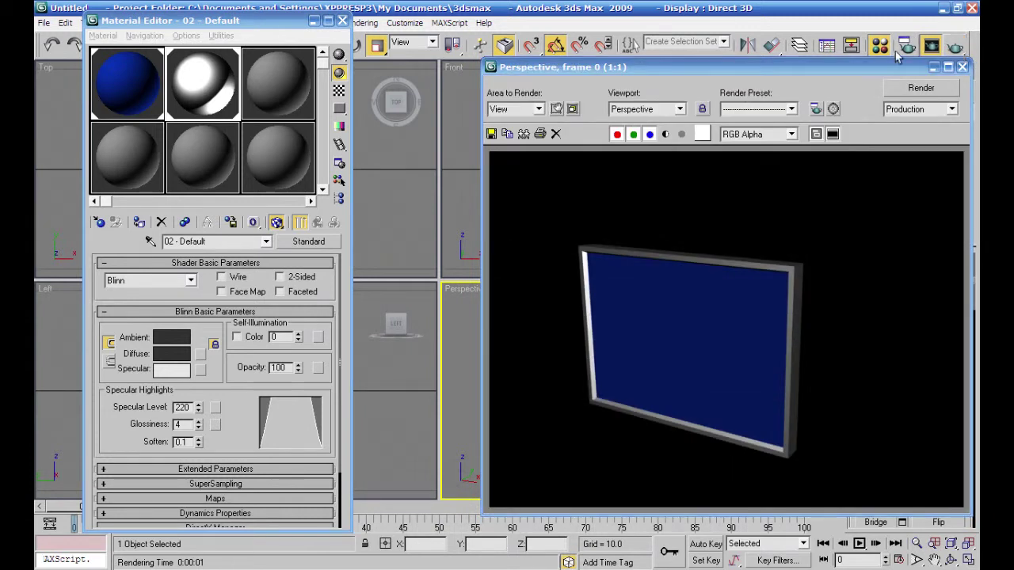
click(963, 68)
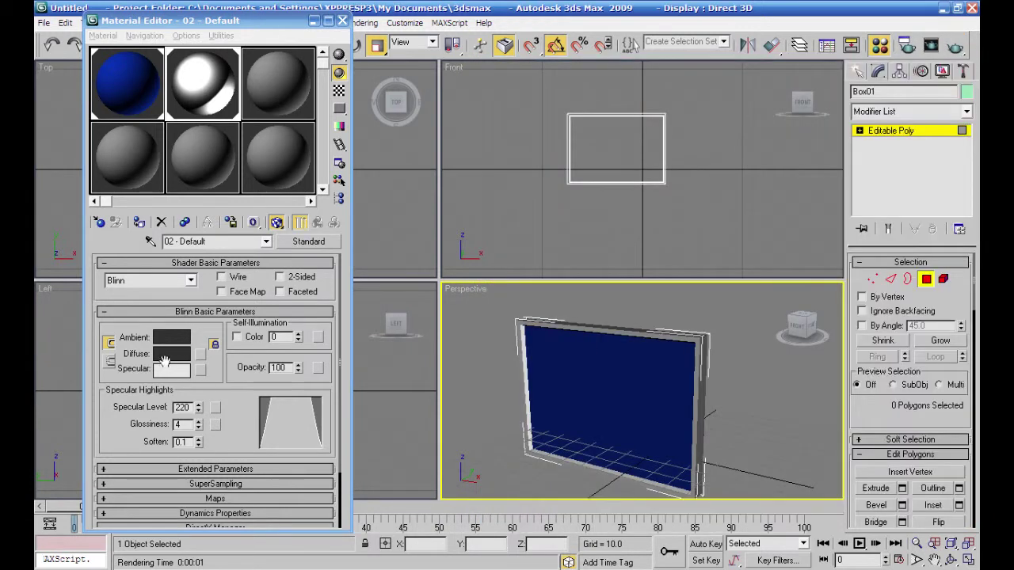
Step: Set the frame material's diffuse color to black and check it in a test render of the perspective view
click(958, 47)
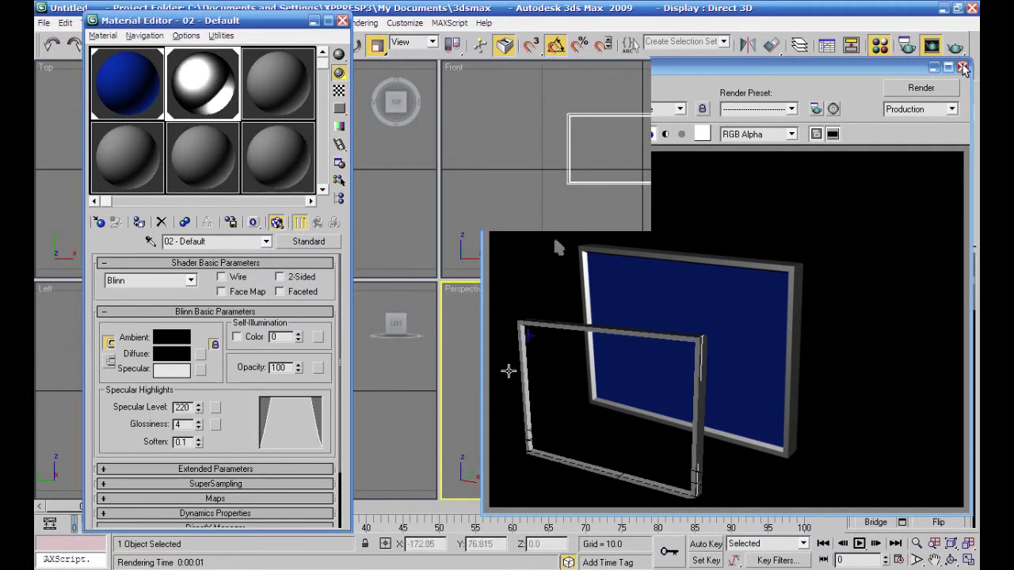
click(958, 48)
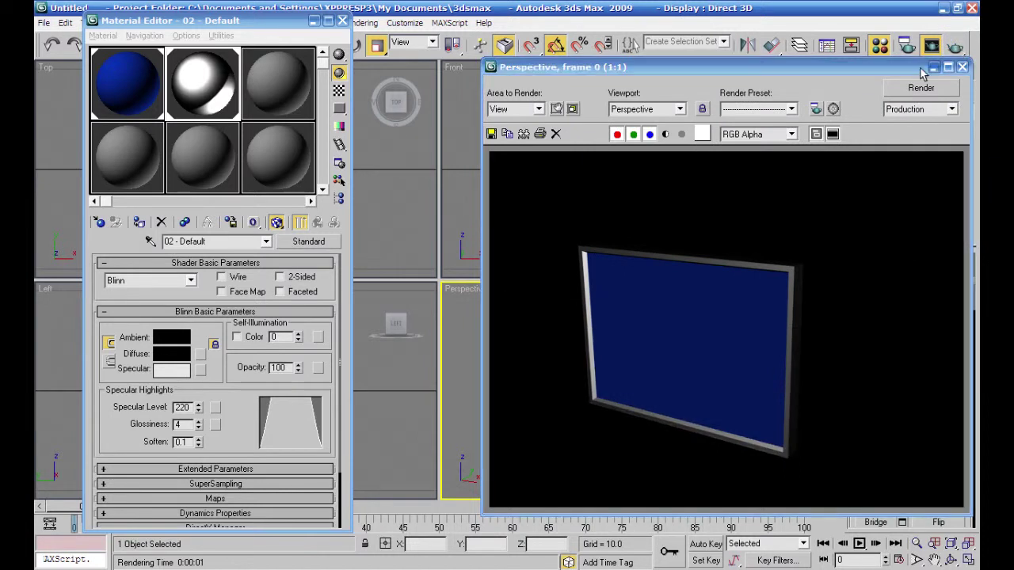
click(961, 67)
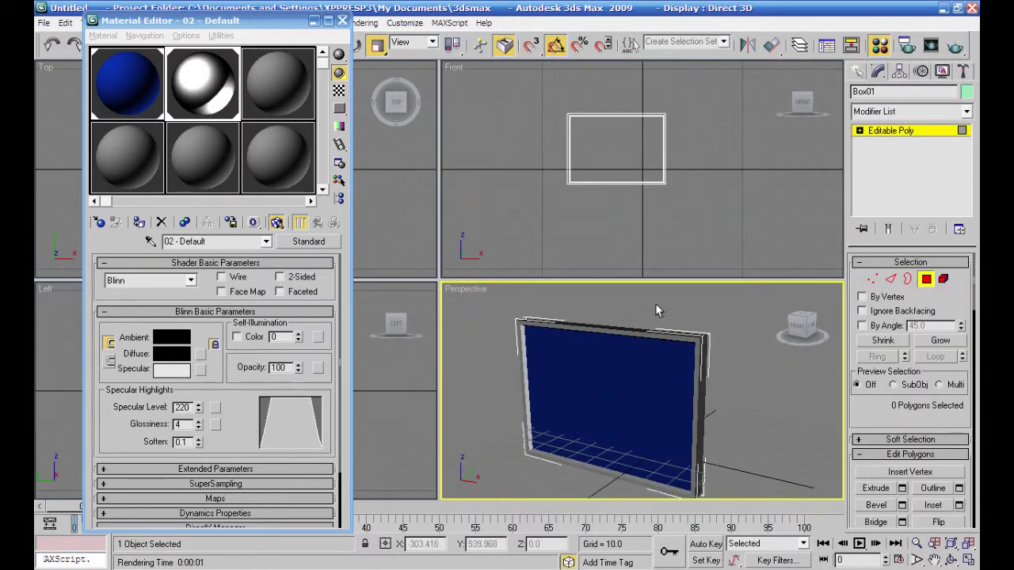
alt+middle_drag(484, 393, 565, 406)
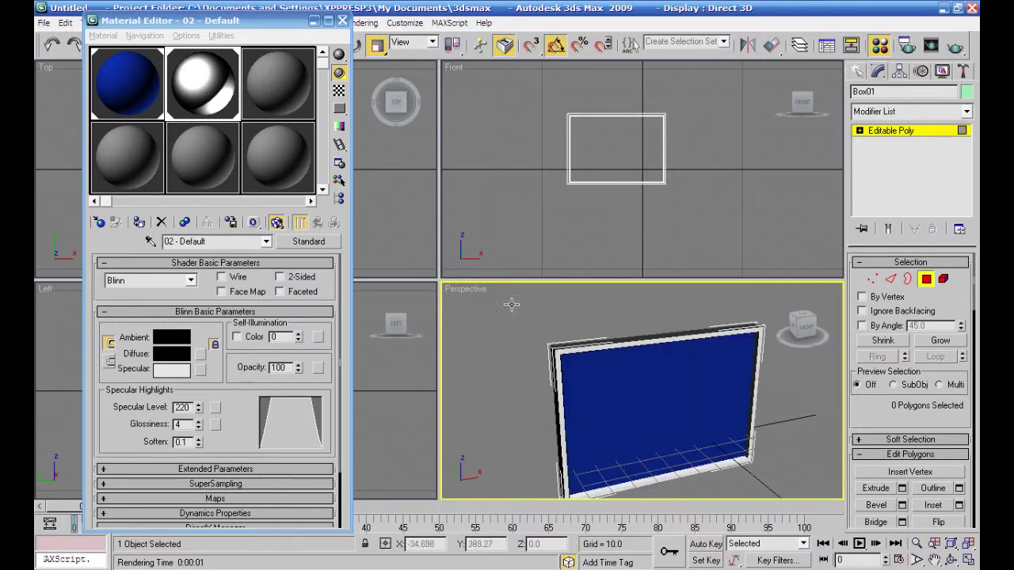
Step: Add a Bitmap map to the first material's diffuse color and filter the image files to AVI
click(134, 103)
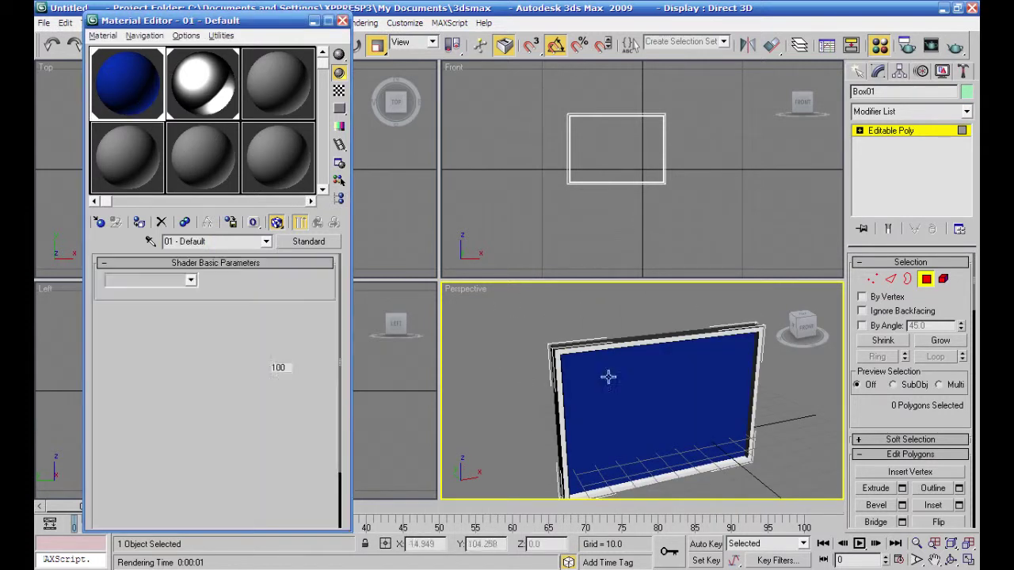
click(202, 355)
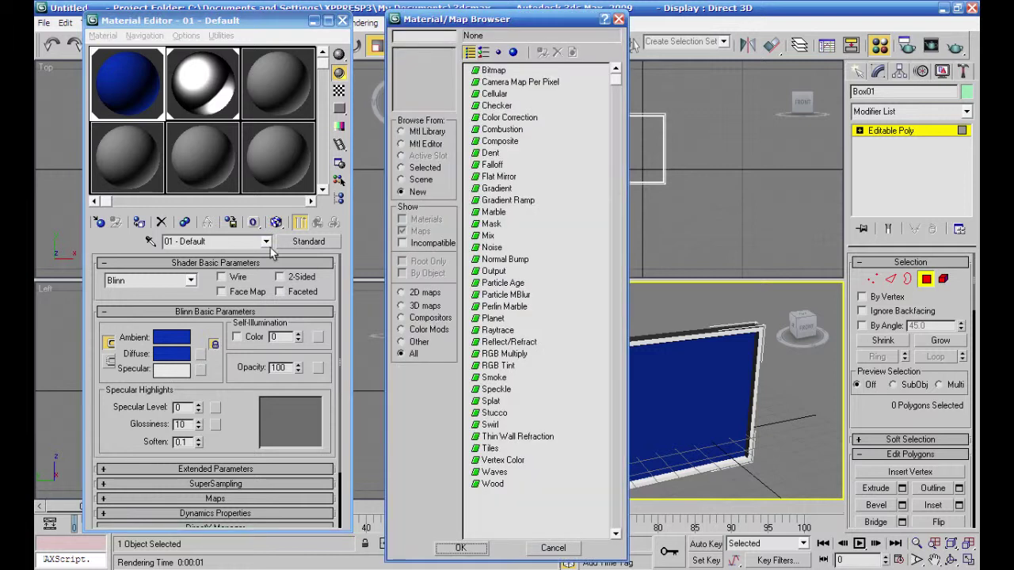
double_click(498, 71)
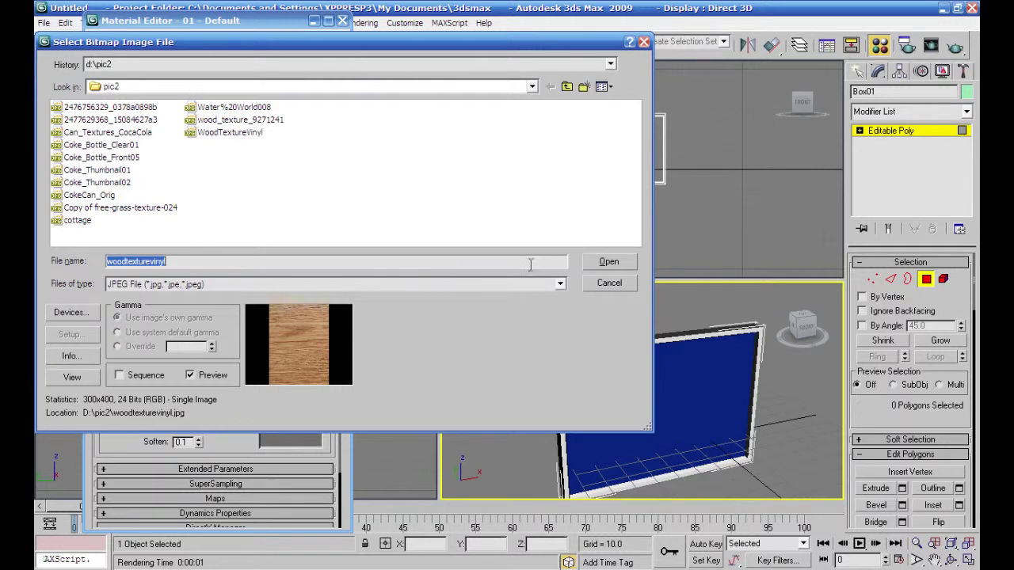
click(563, 284)
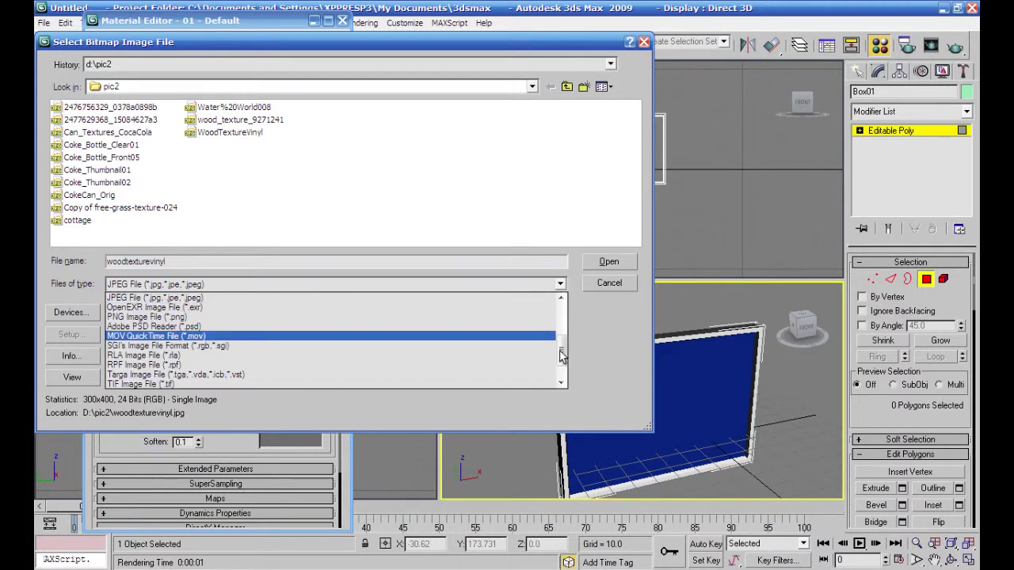
drag(561, 345, 562, 303)
click(492, 307)
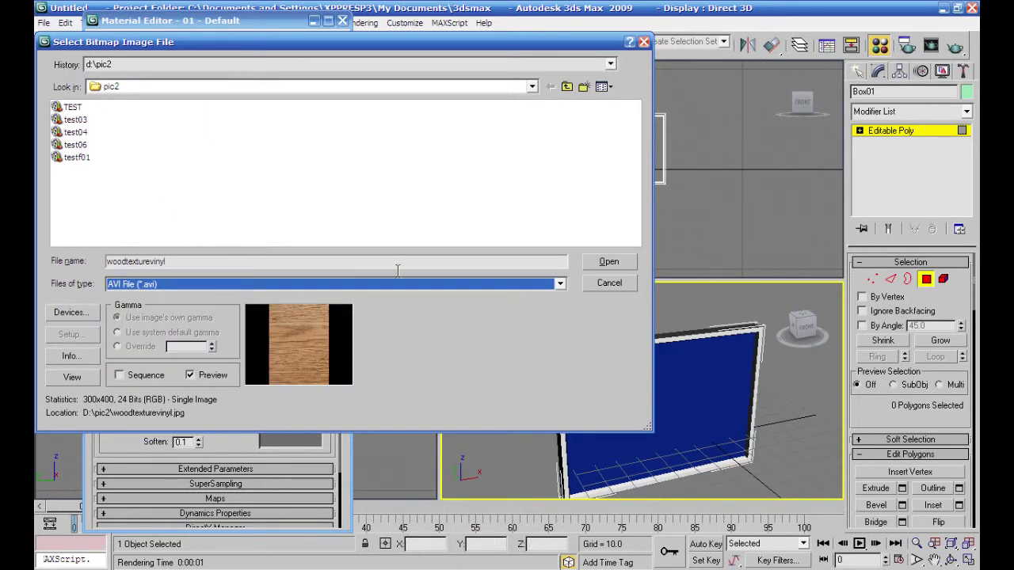
Step: Preview the AVI clips in the pic2 folder and load test06 as the material's diffuse bitmap
click(74, 158)
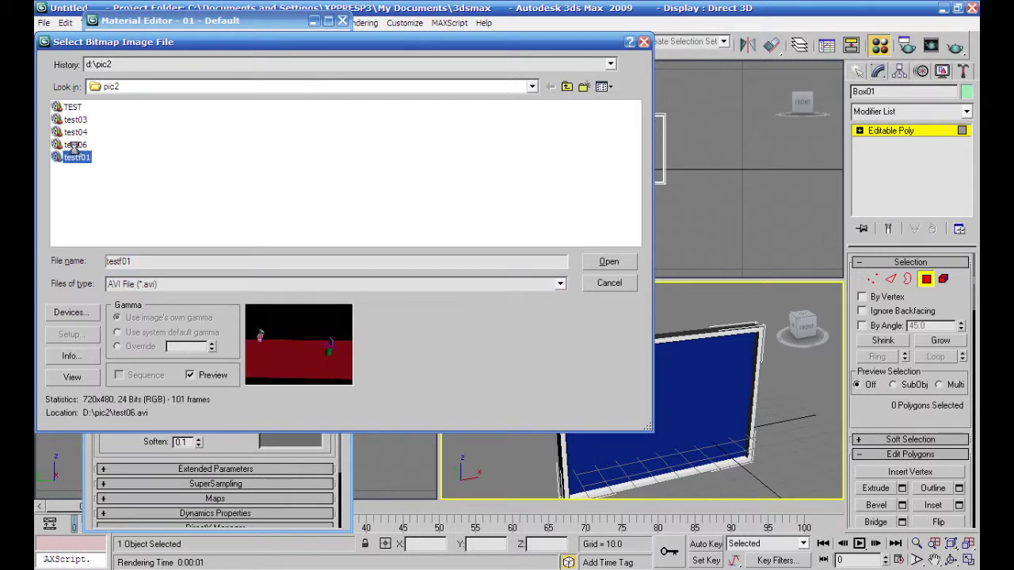
click(75, 146)
click(76, 132)
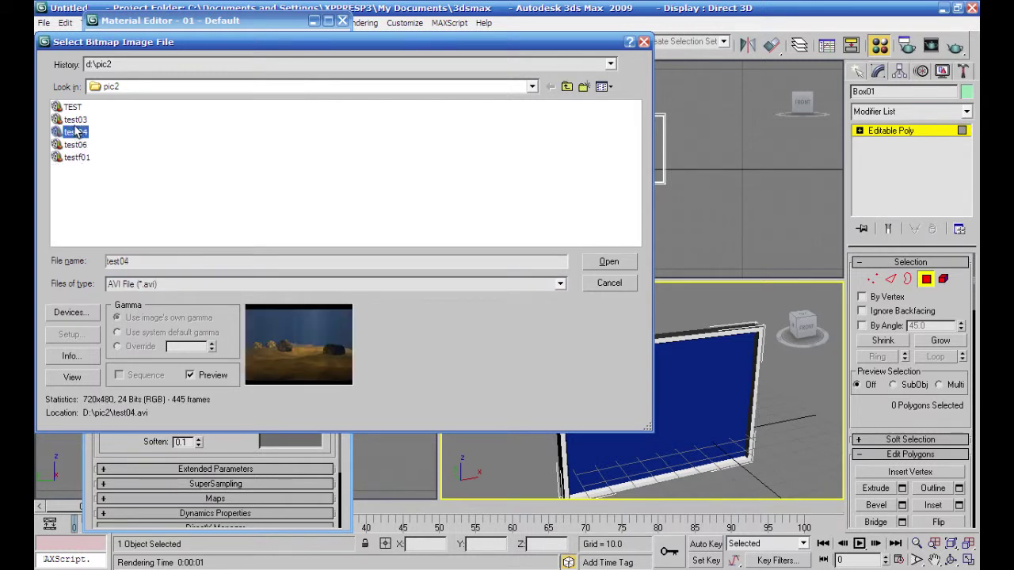
click(75, 119)
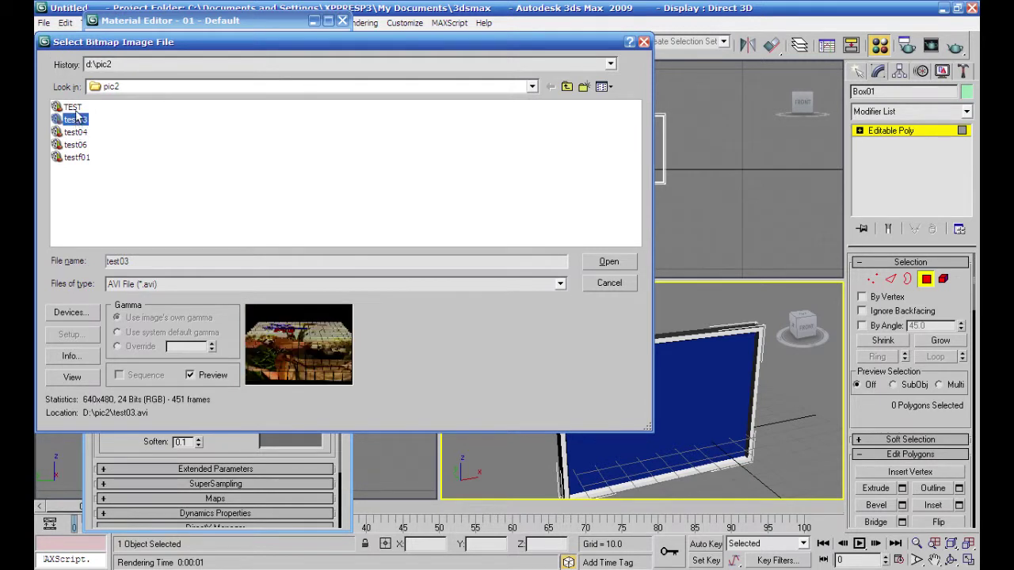
click(72, 107)
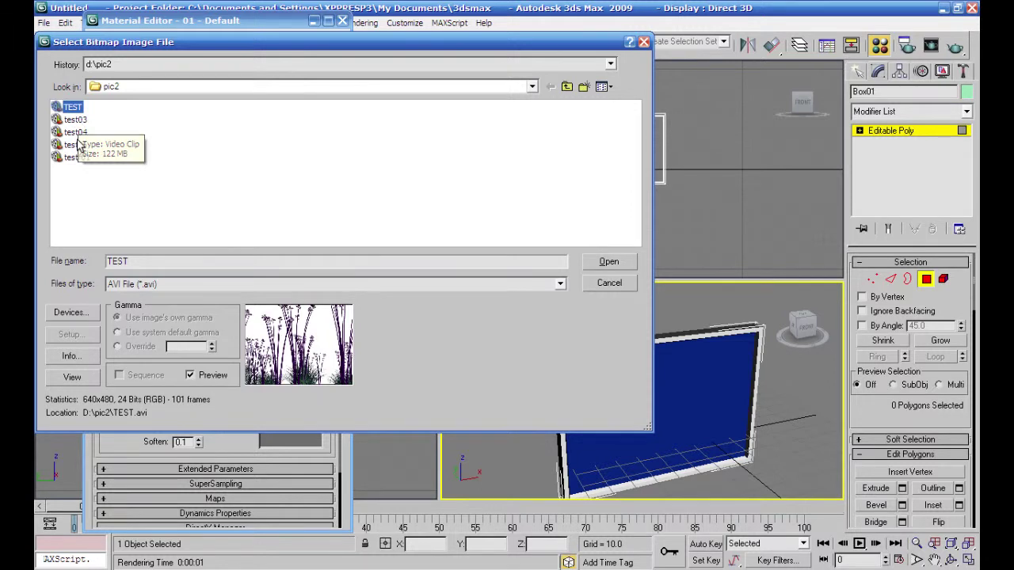
click(76, 132)
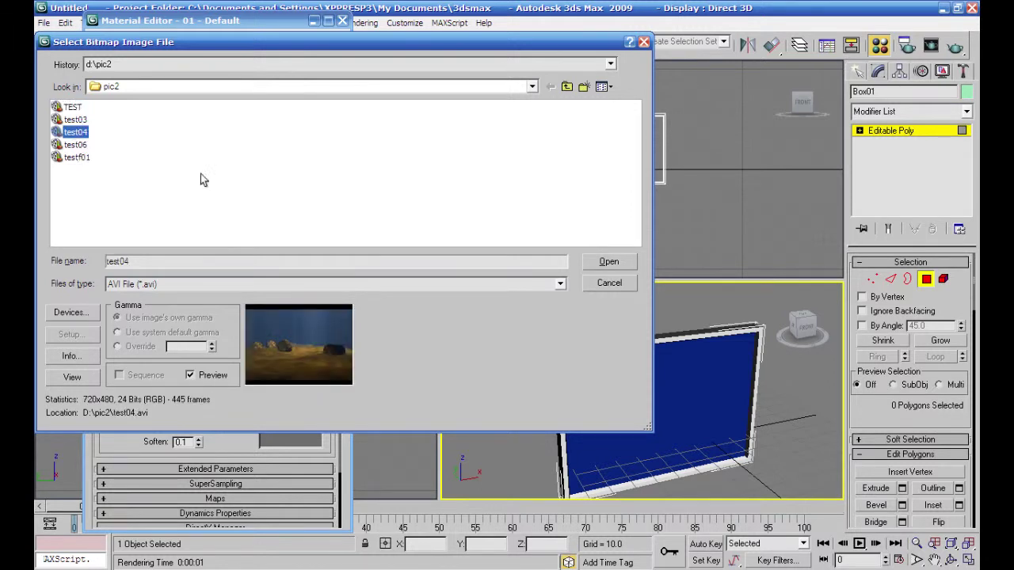
click(75, 119)
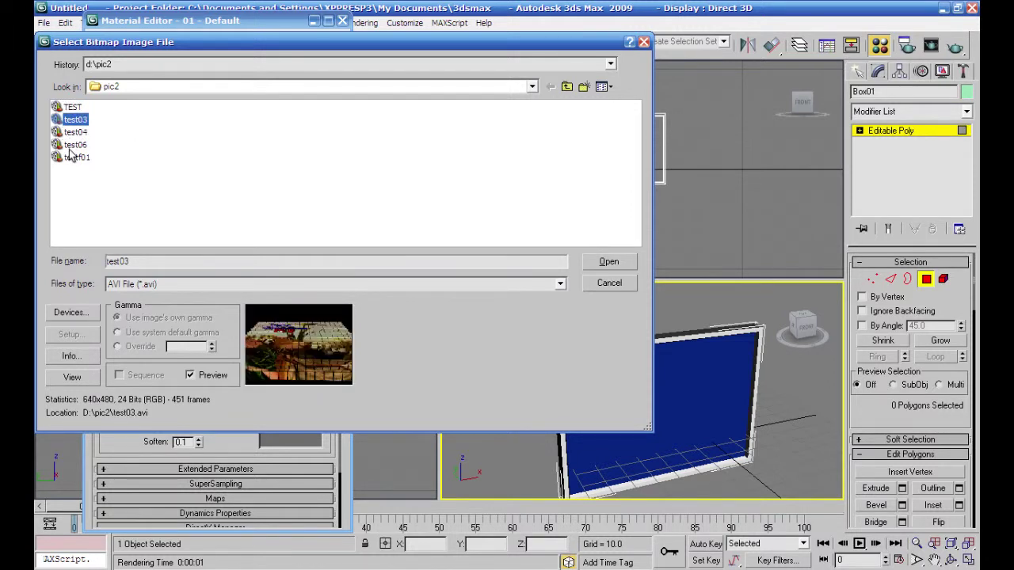
click(75, 157)
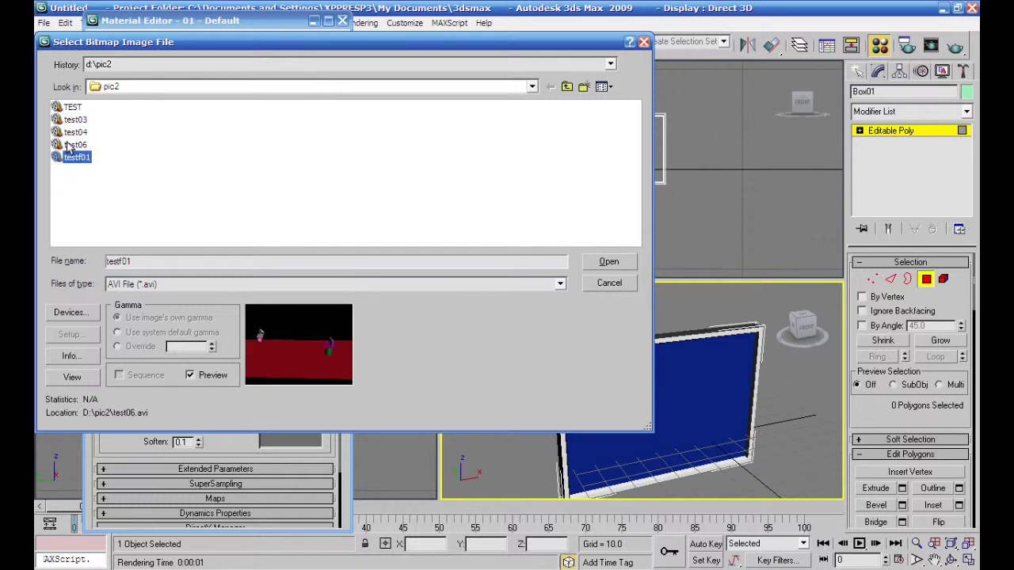
click(70, 145)
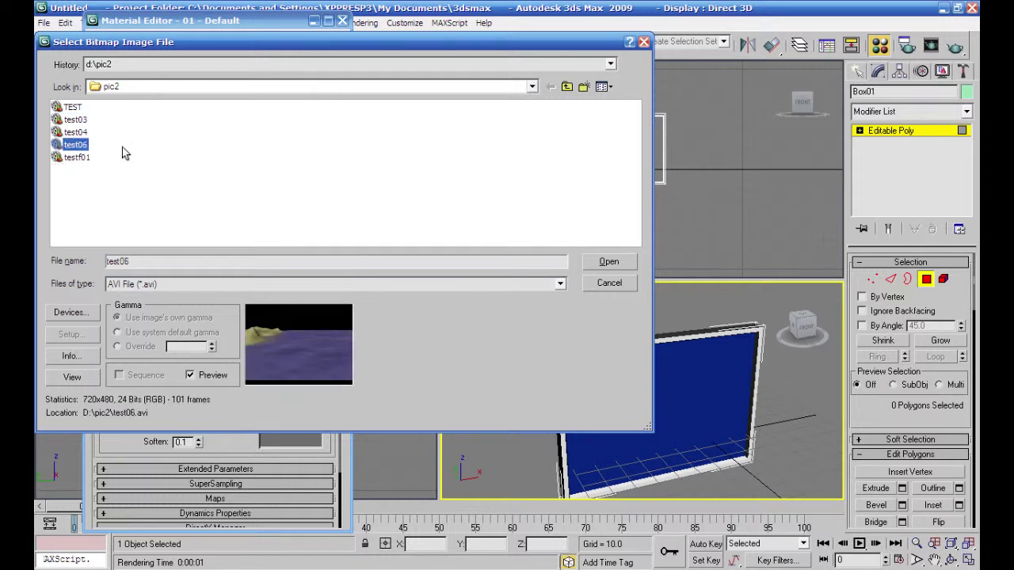
click(610, 261)
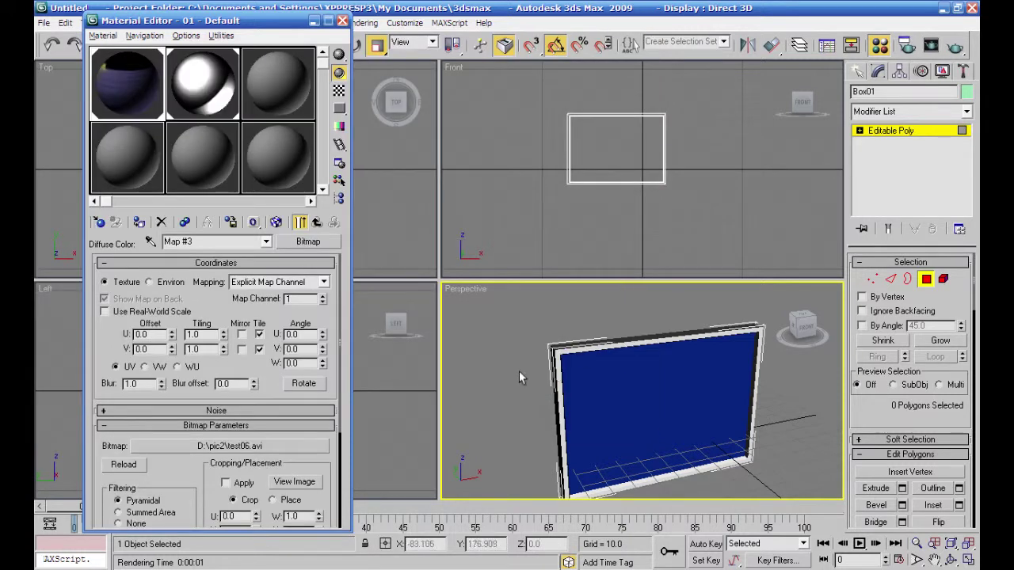
Step: Show the video map in the viewport, check it by playing and scrubbing the animation, return to frame 0 and close the material editor
click(302, 224)
middle_drag(454, 357, 488, 342)
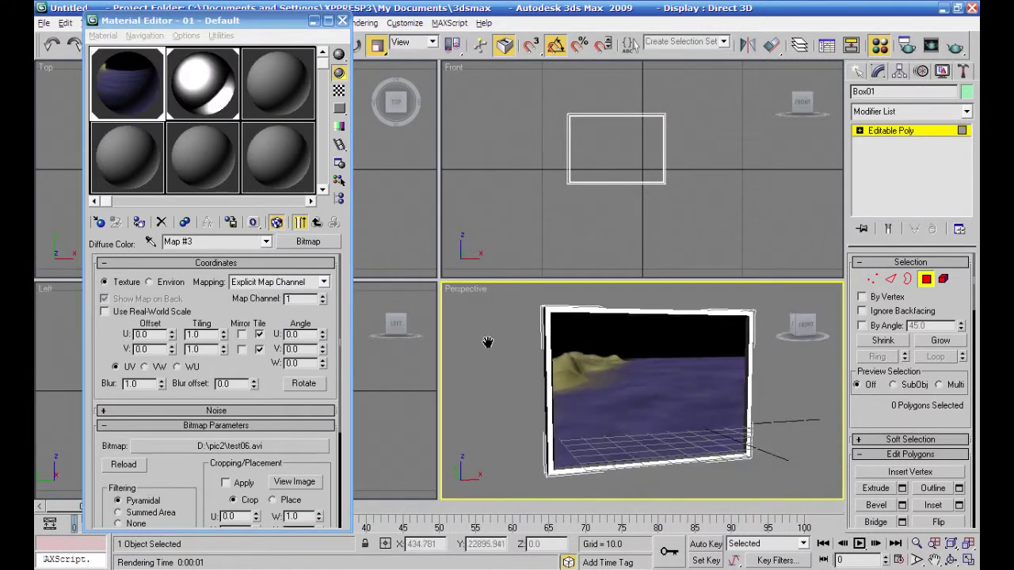
click(859, 543)
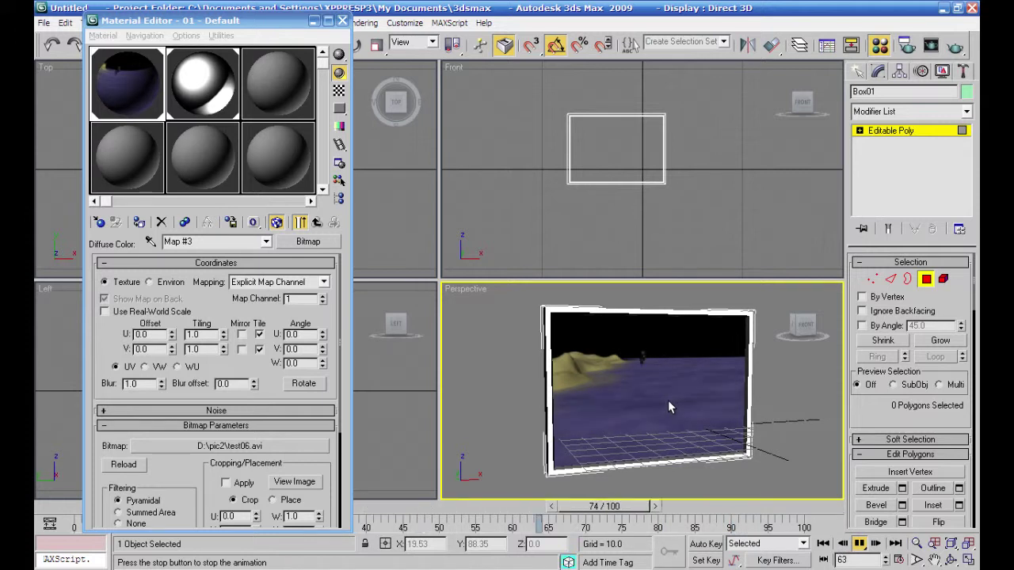
key(shift+q)
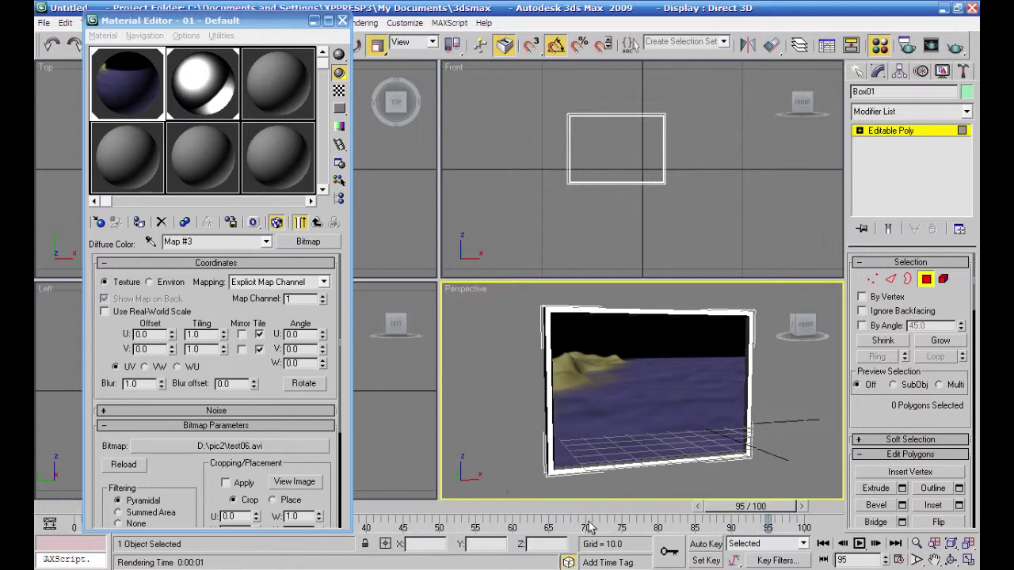
drag(587, 513, 557, 511)
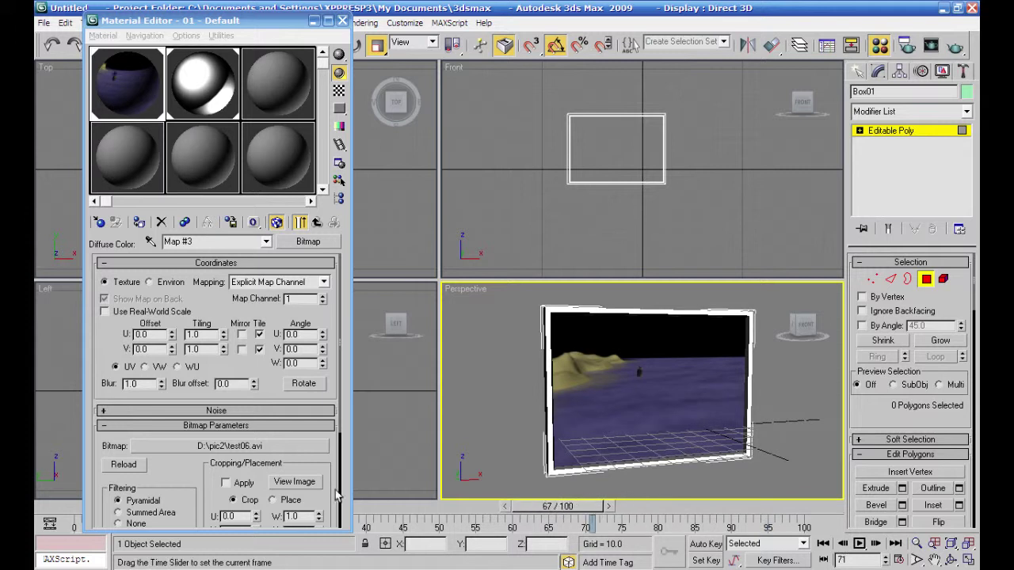
key(Home)
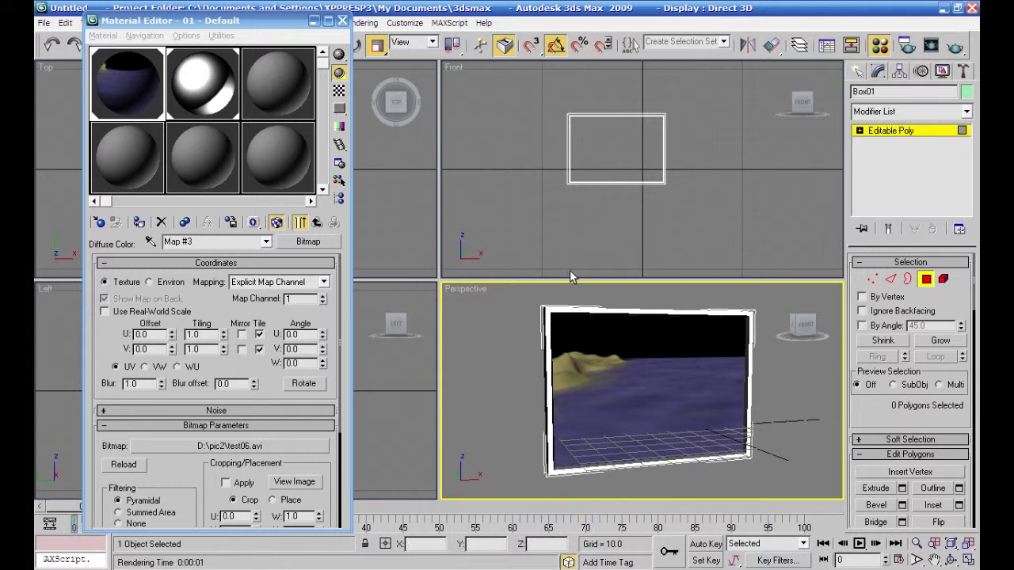
click(342, 20)
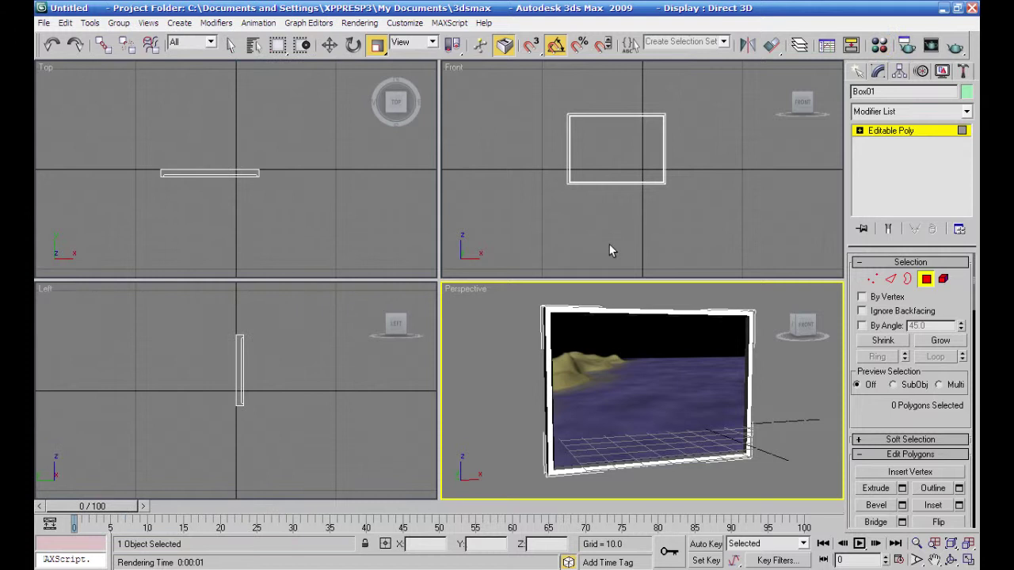
Step: Leave the panel's polygon sub-object level and switch to the Move tool
scroll(623, 251, down, 2)
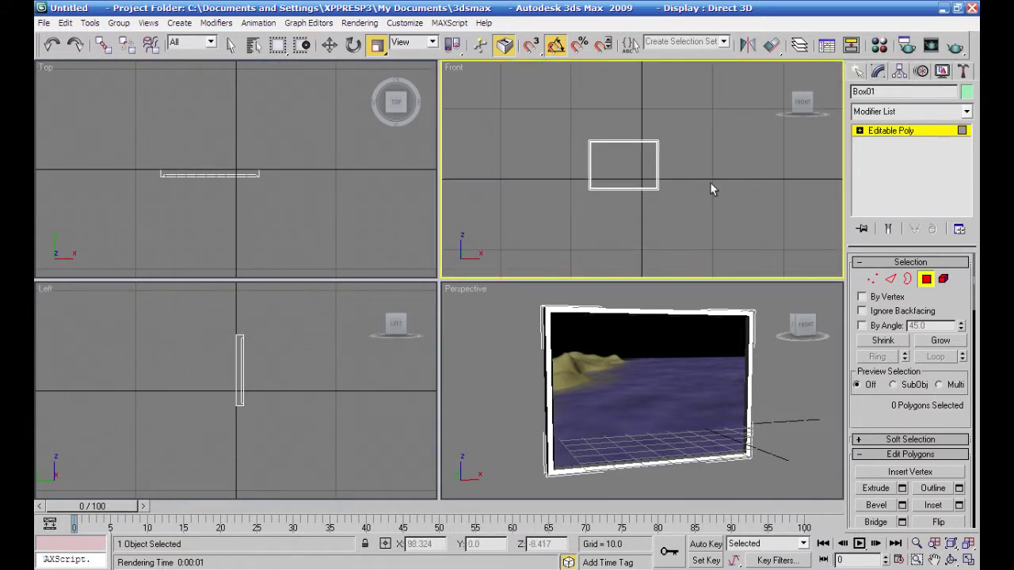
click(898, 140)
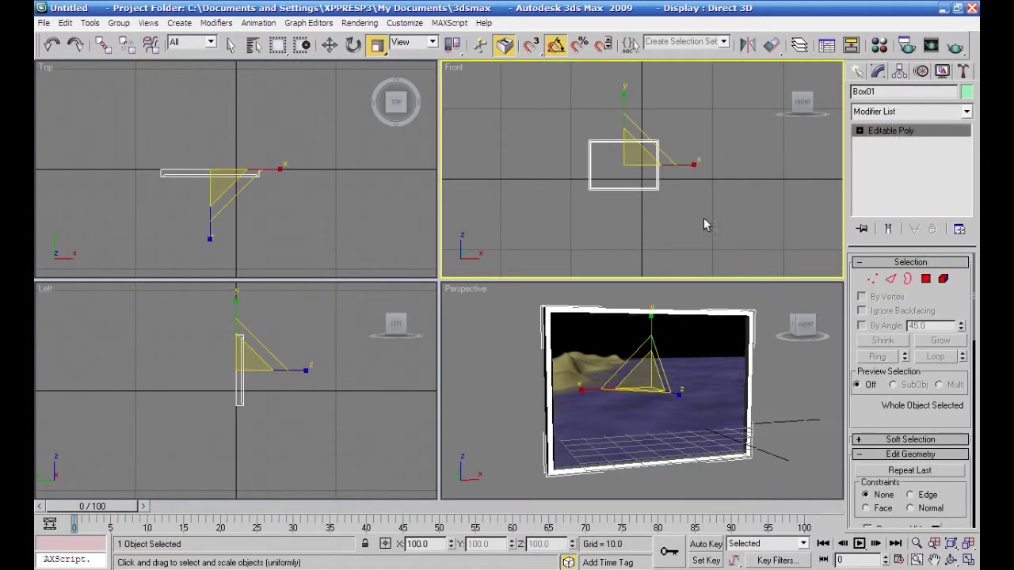
click(329, 45)
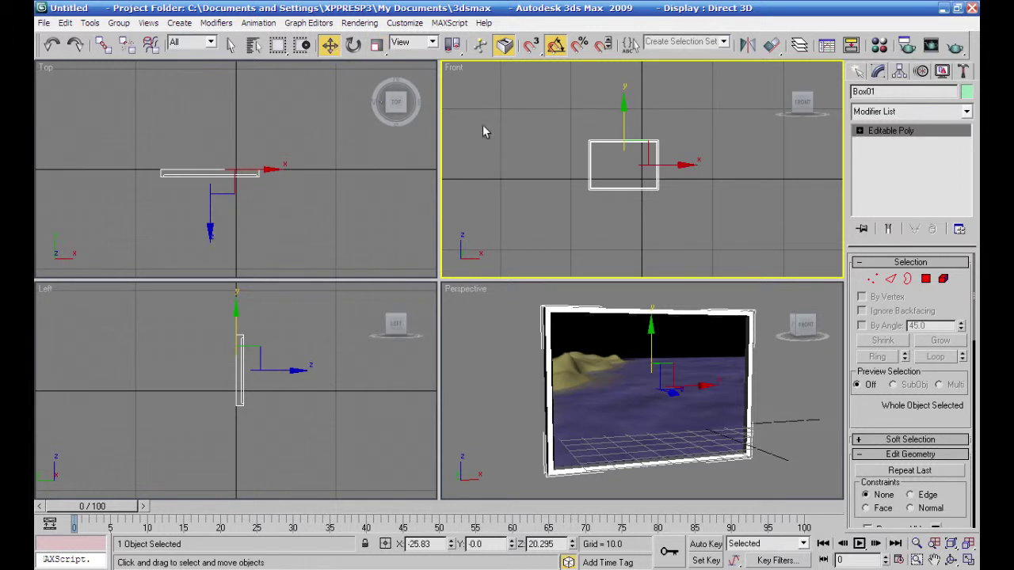
click(92, 24)
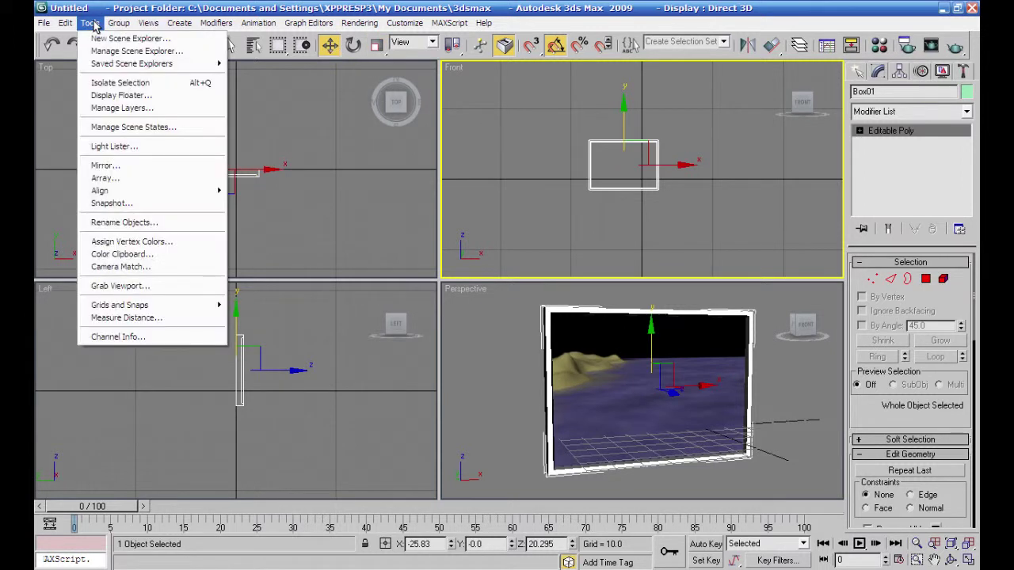
mouse_move(118, 23)
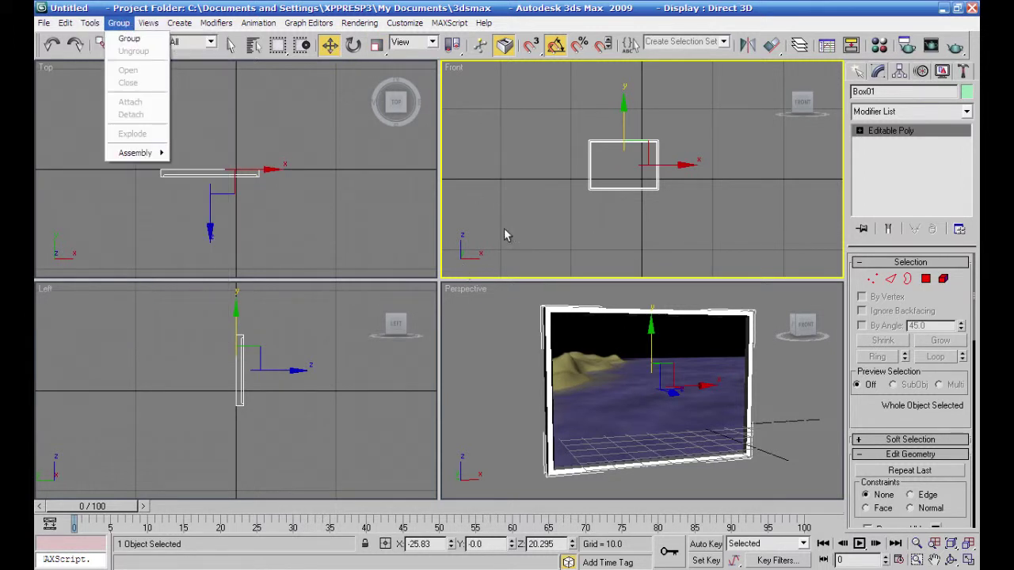
click(522, 215)
middle_drag(518, 213, 454, 262)
click(484, 339)
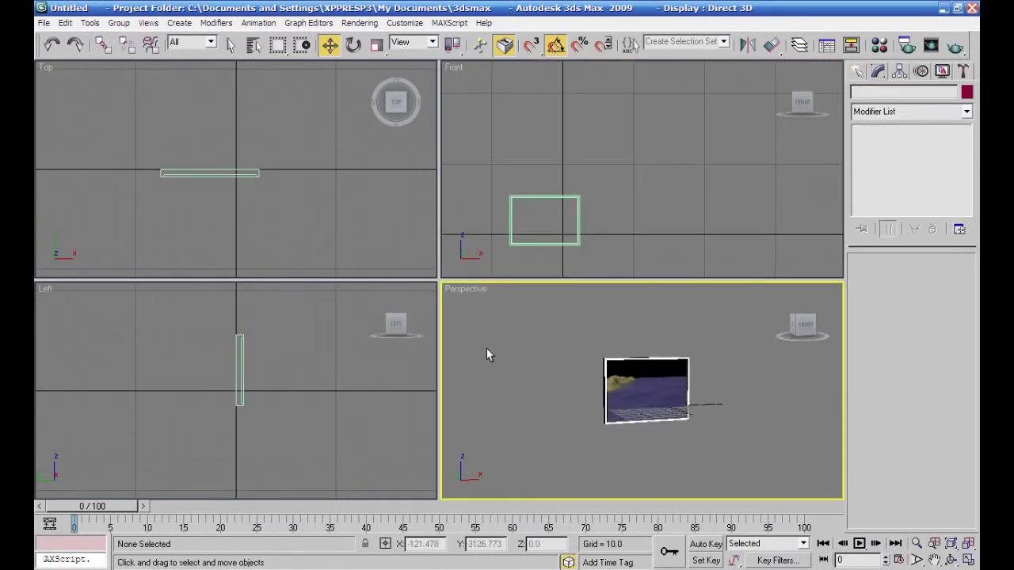
click(517, 210)
key(shift+z)
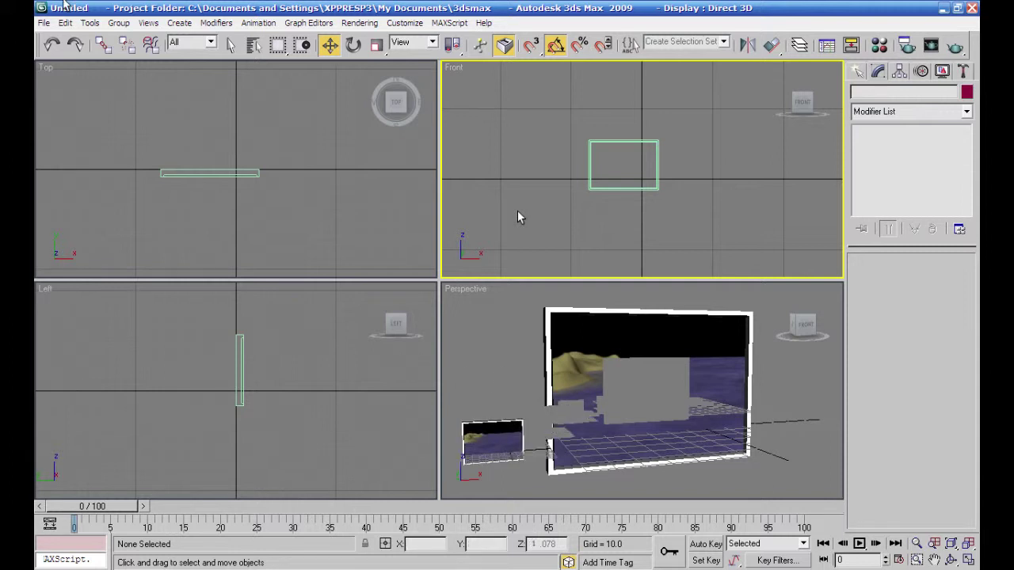
click(89, 23)
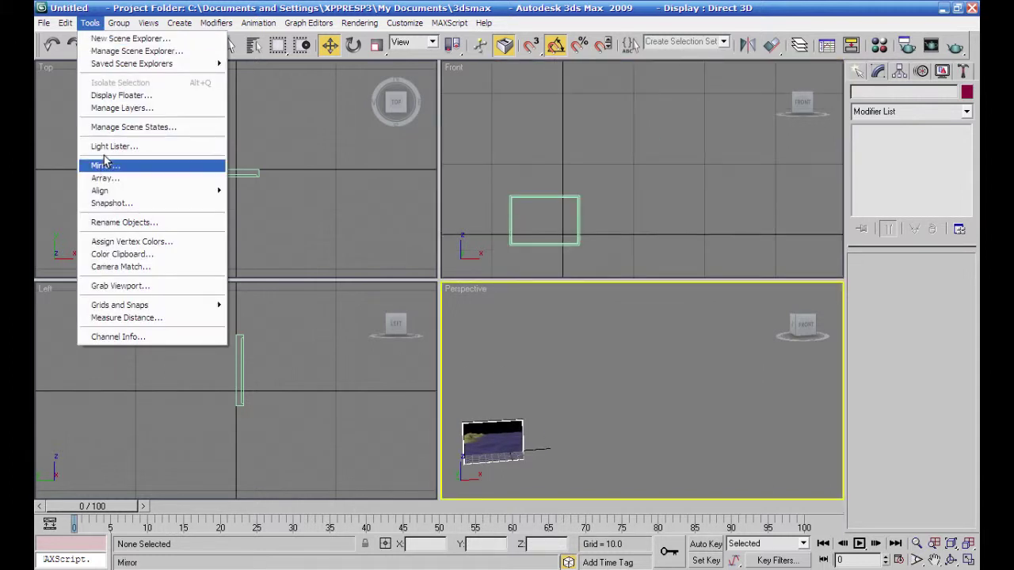
click(103, 179)
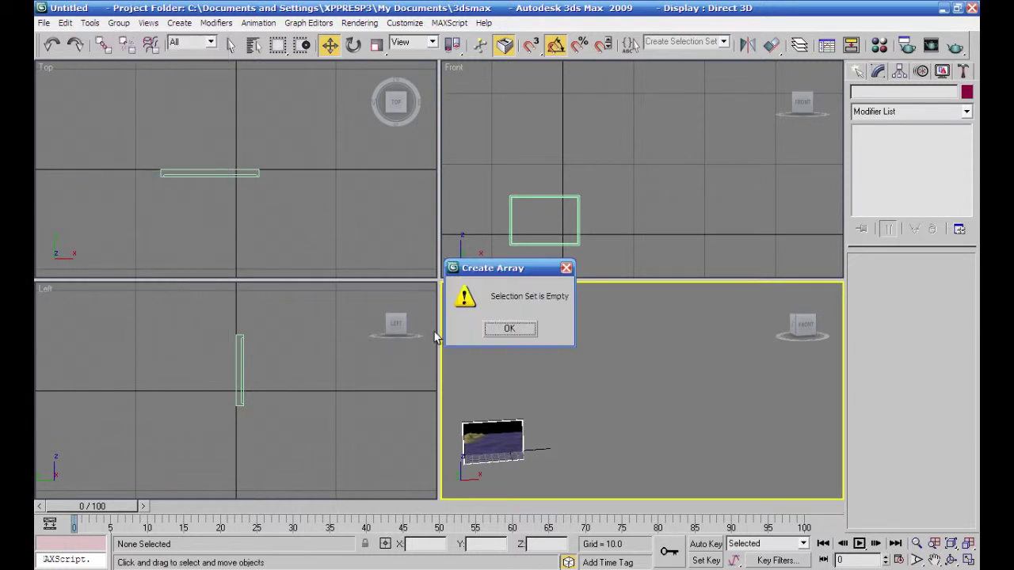
click(527, 328)
Step: Select the screen panel and set up a previewed 1D array of 4 instances with an incremental X move of 102 units
click(579, 224)
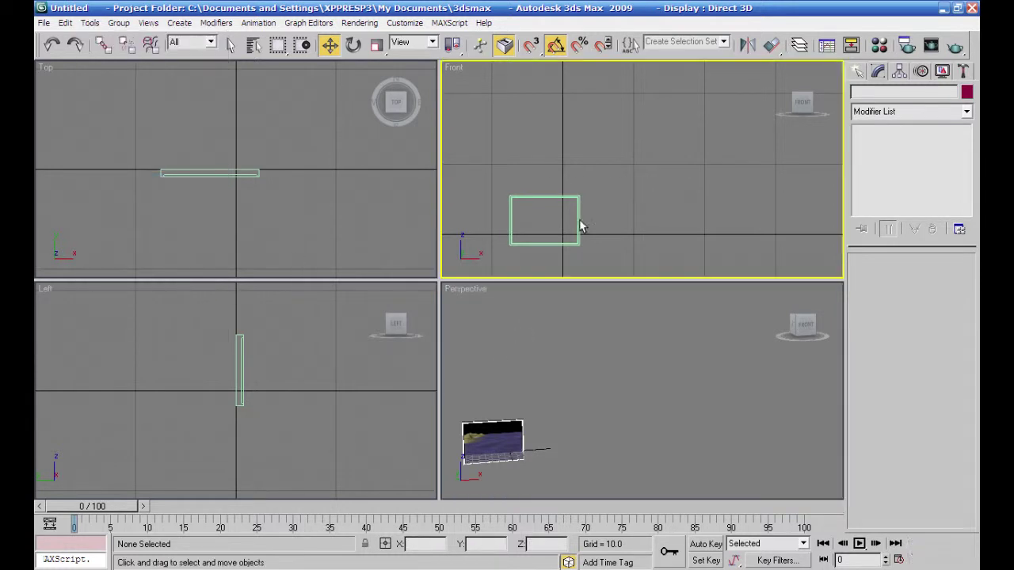
click(89, 22)
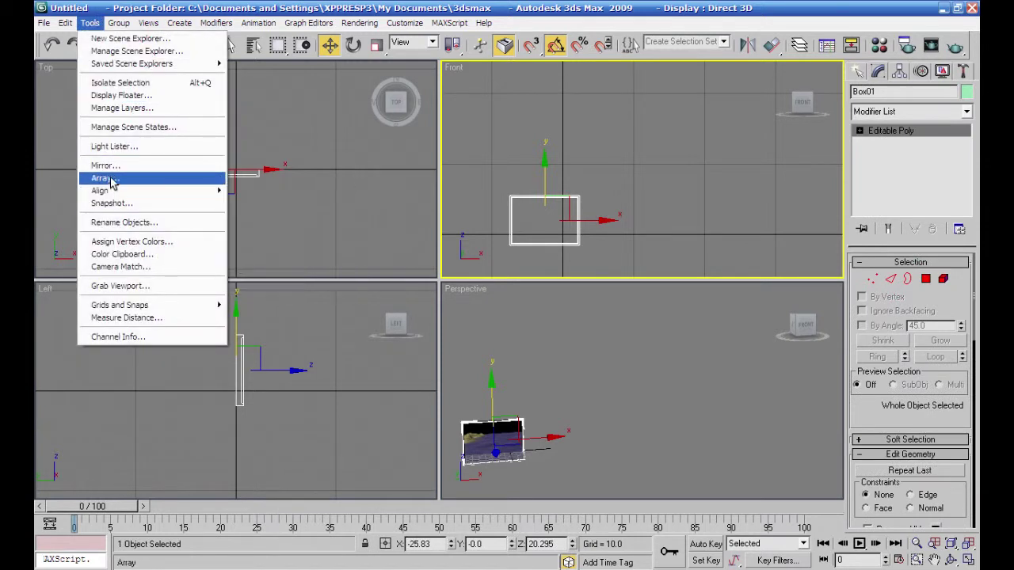
click(105, 178)
drag(307, 157, 76, 100)
drag(168, 103, 257, 220)
drag(257, 267, 258, 267)
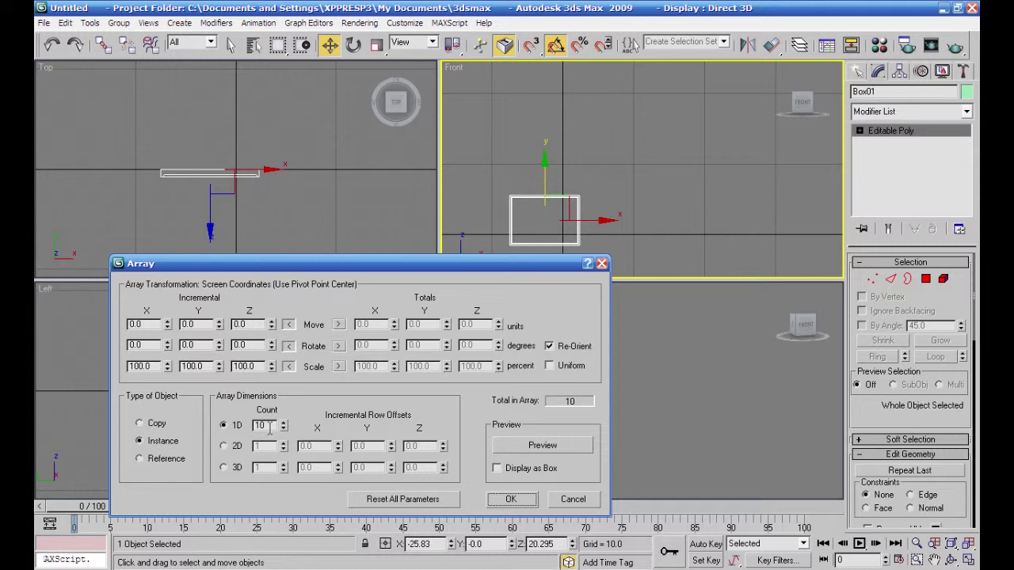
drag(273, 427, 238, 431)
text(4)
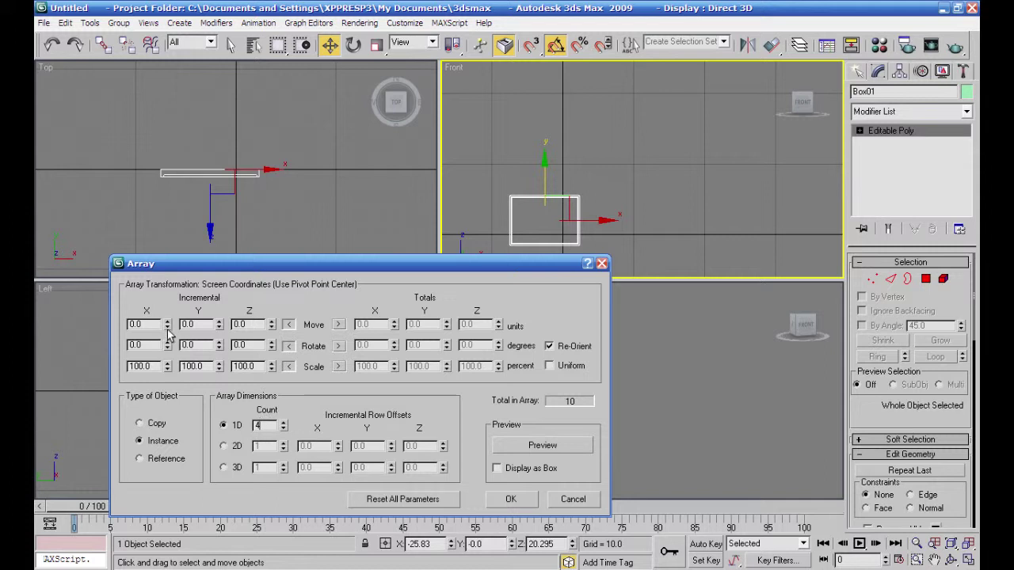
drag(168, 329, 169, 298)
click(577, 446)
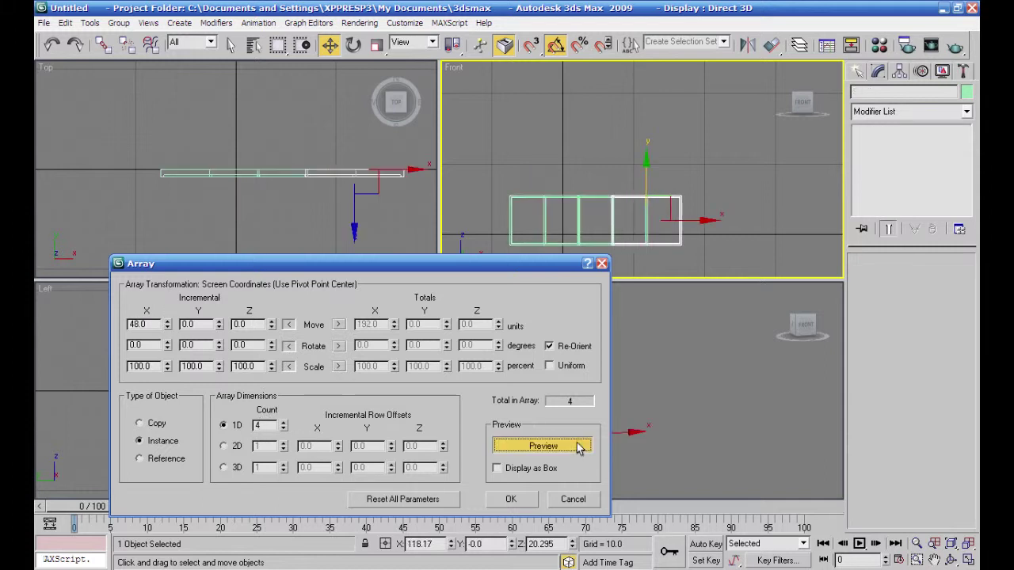
drag(168, 326, 164, 283)
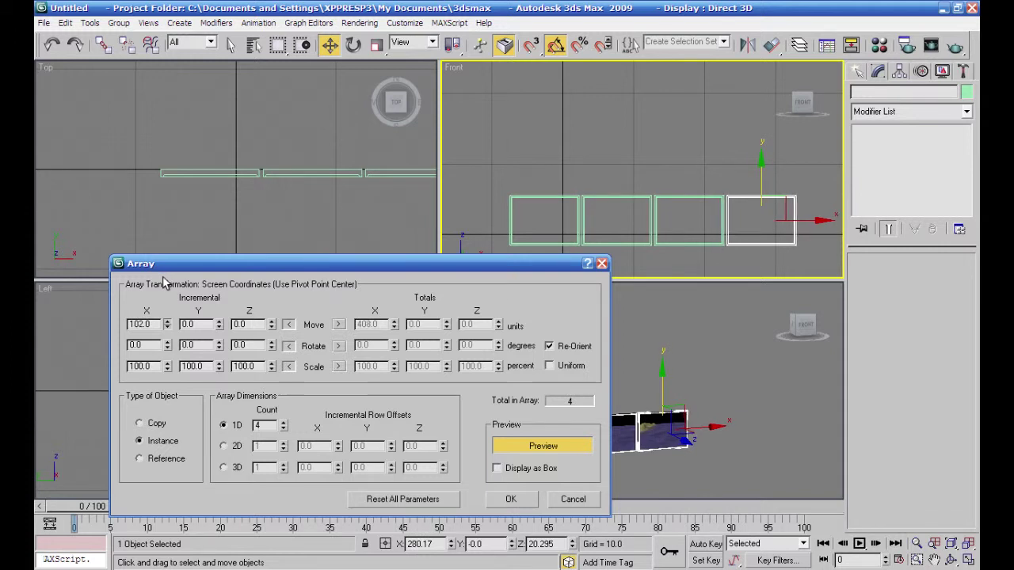
Step: Extend the array to 2D with a count of 4 and a Z row offset of 74, create it and deselect everything
click(233, 449)
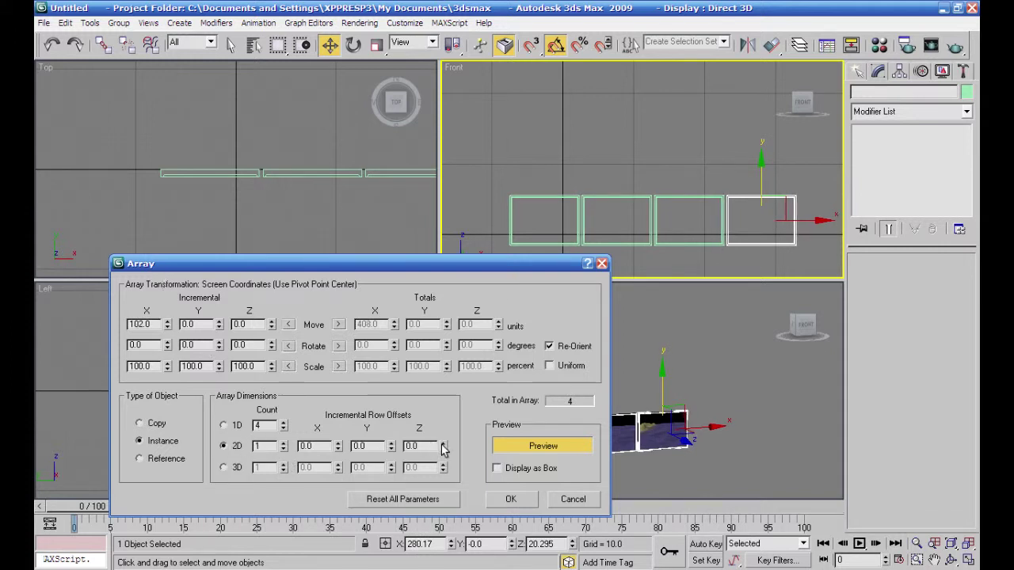
drag(443, 450, 440, 435)
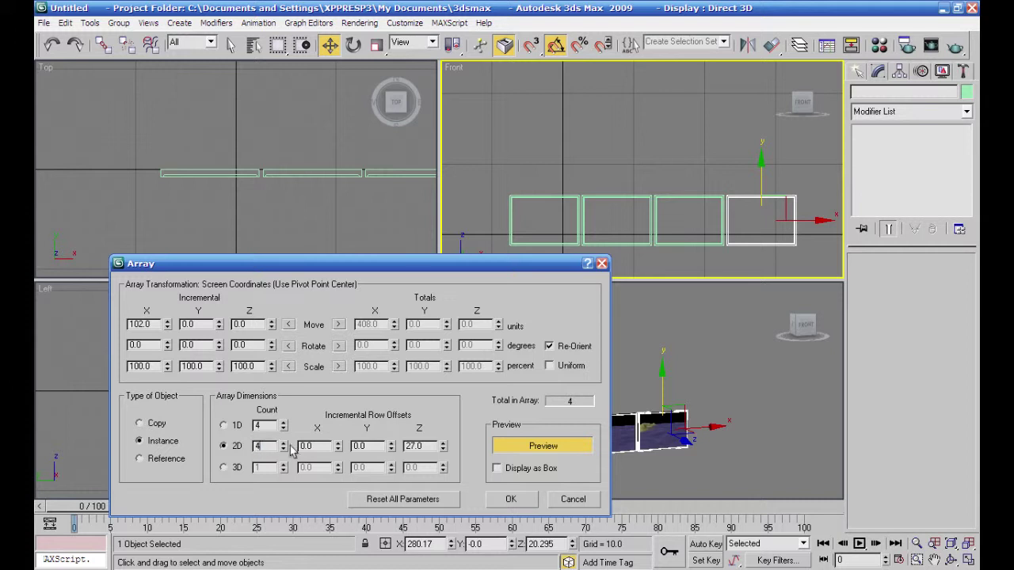
drag(443, 448, 442, 410)
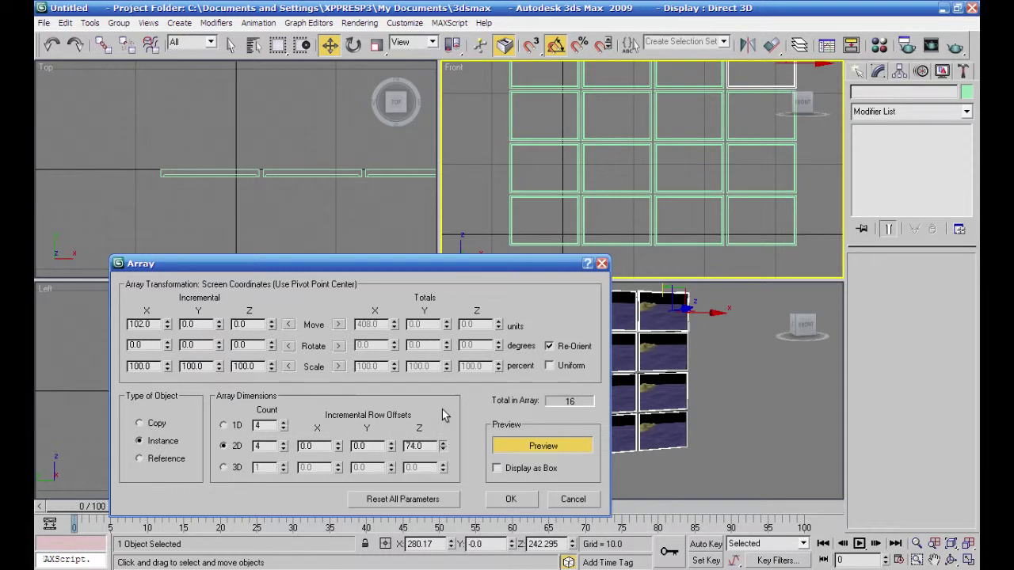
click(519, 498)
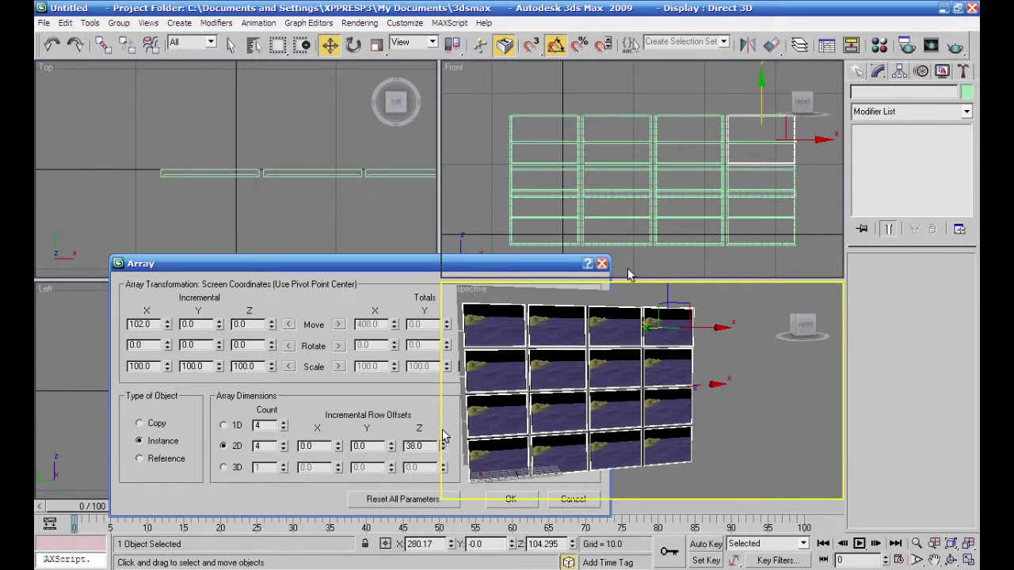
scroll(628, 264, down, 3)
key(Return)
click(723, 424)
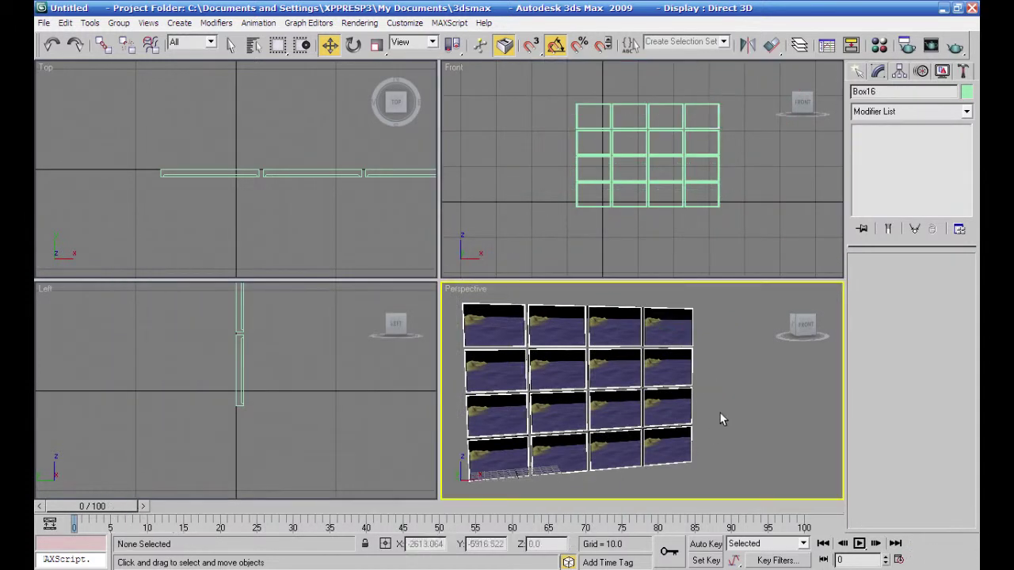
Step: Select all 16 panels of the video wall and apply a UVW Map modifier to them together
alt+middle_drag(777, 420, 754, 410)
drag(745, 86, 523, 236)
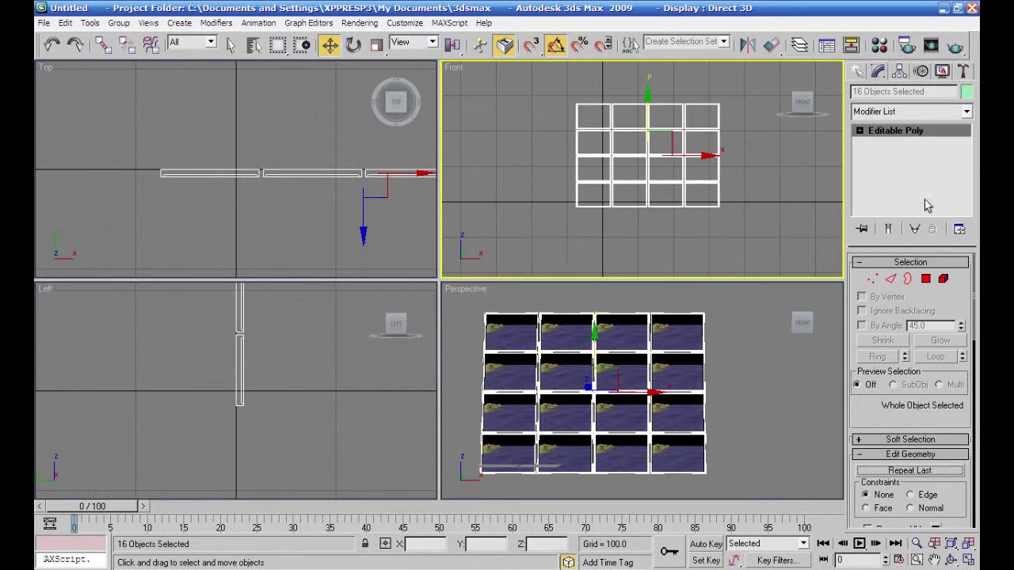
click(968, 112)
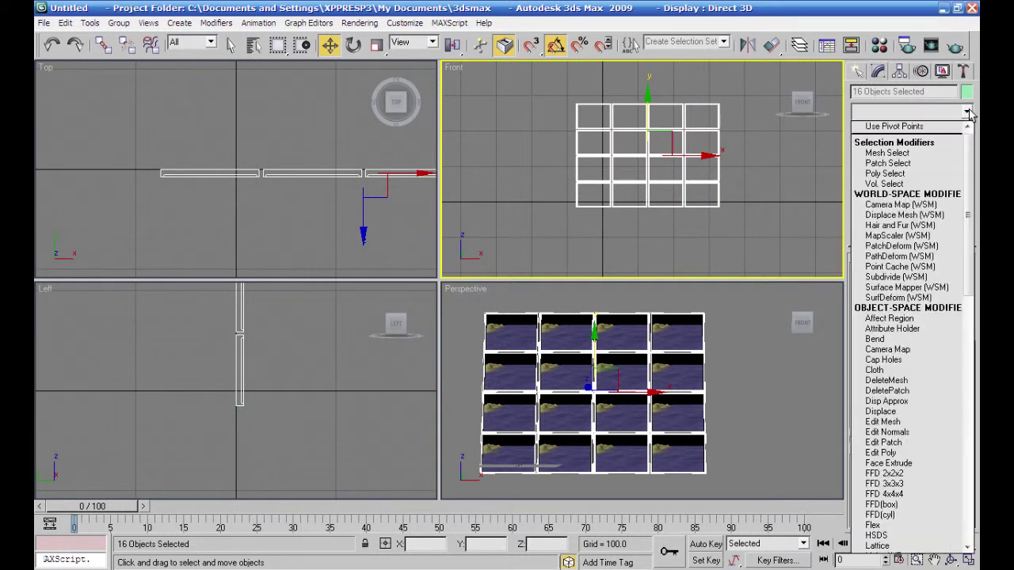
drag(972, 230, 949, 478)
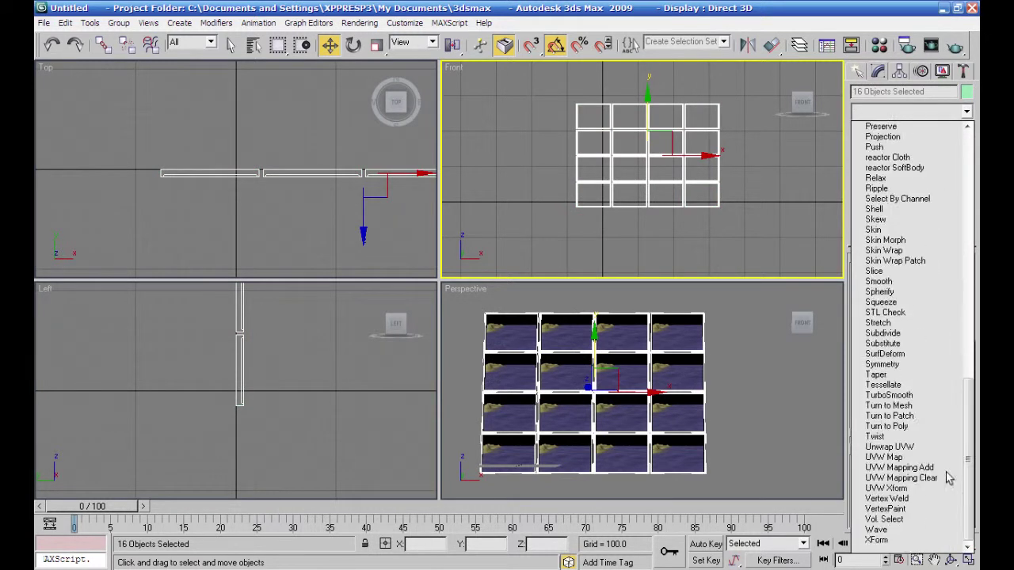
click(897, 460)
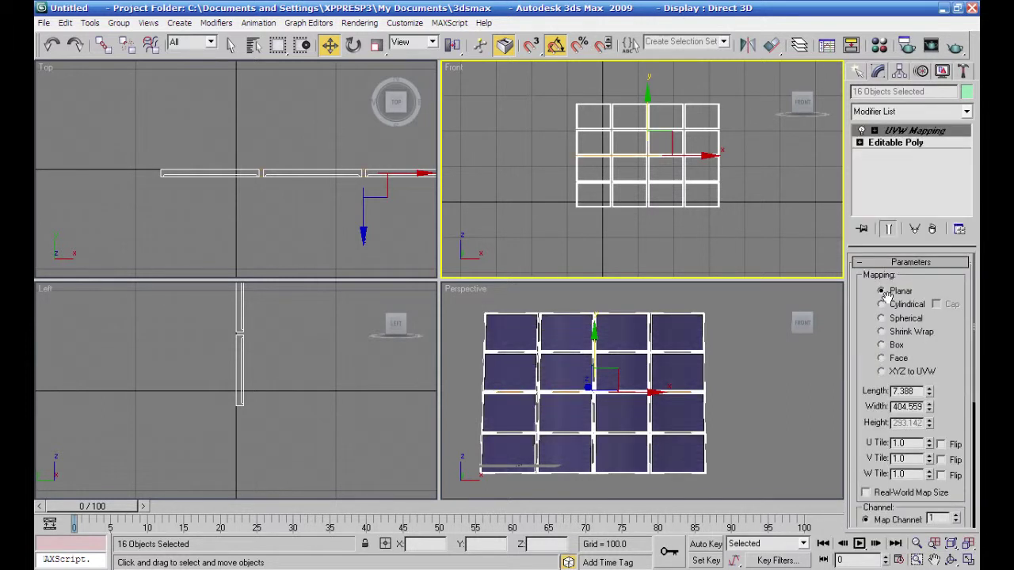
Step: View the wall from its side and raise the planar mapping length to about 59.1
alt+middle_drag(756, 406, 636, 435)
scroll(637, 434, up, 3)
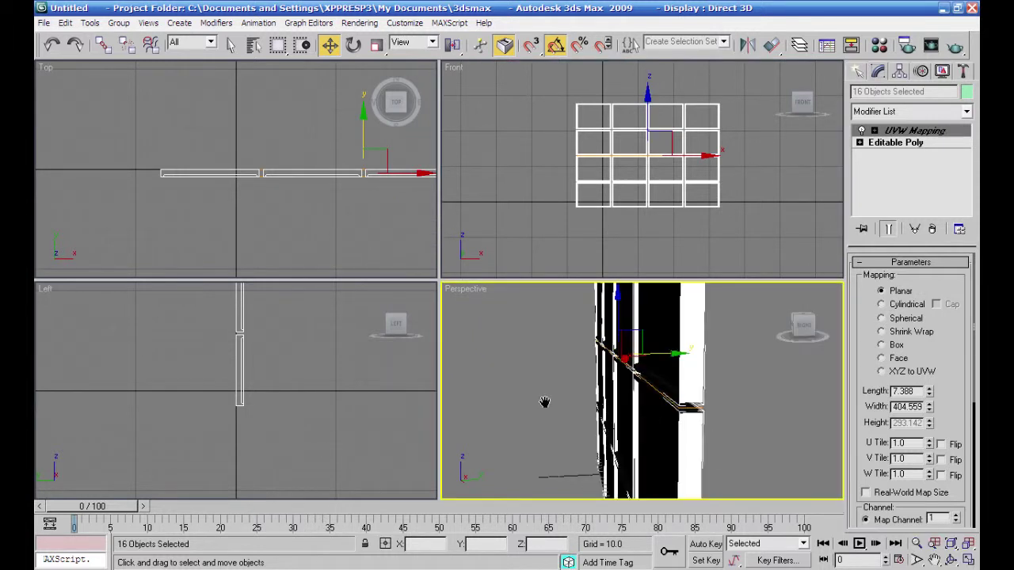
scroll(544, 405, down, 2)
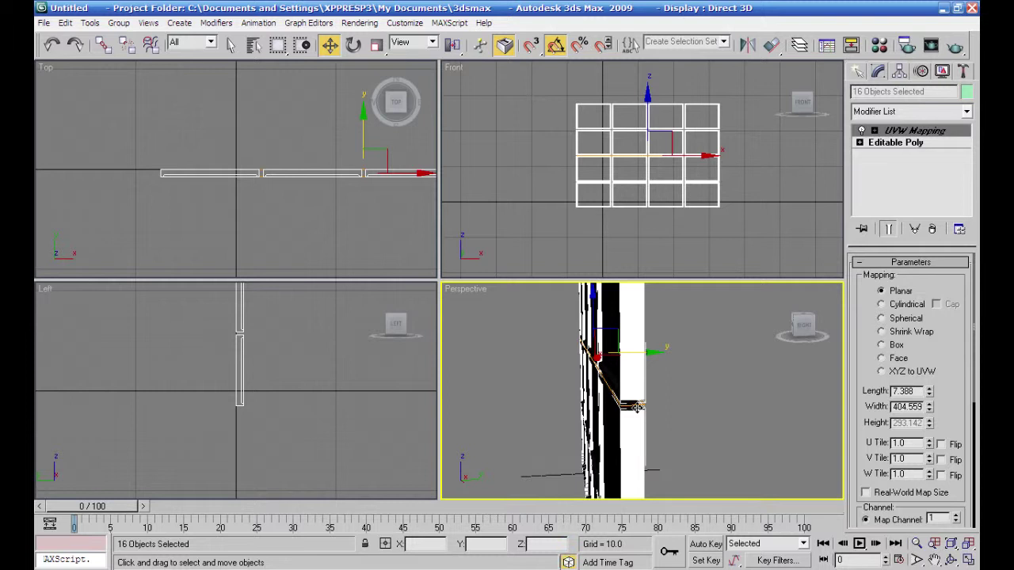
drag(931, 390, 931, 393)
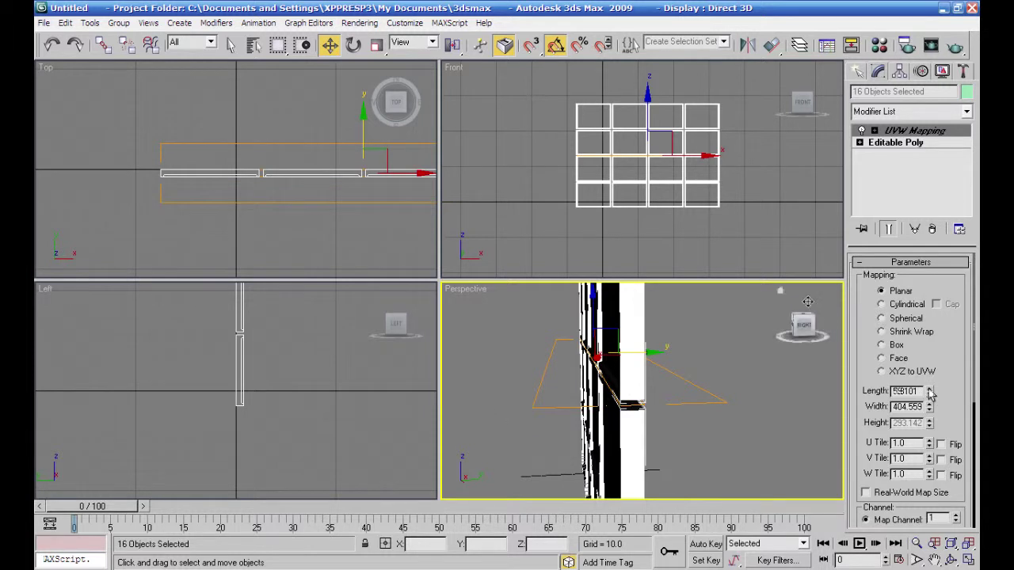
Step: Enter the UVW mapping's Gizmo level and rotate the gizmo 90 degrees about X to face the wall's front
click(874, 131)
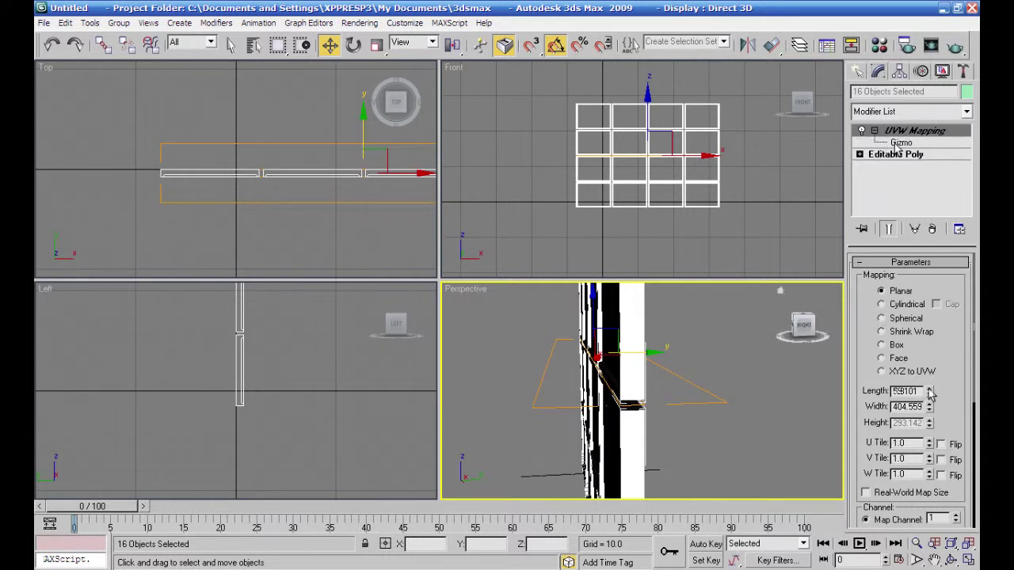
click(901, 144)
click(353, 45)
middle_drag(514, 438, 629, 441)
alt+middle_drag(504, 394, 612, 415)
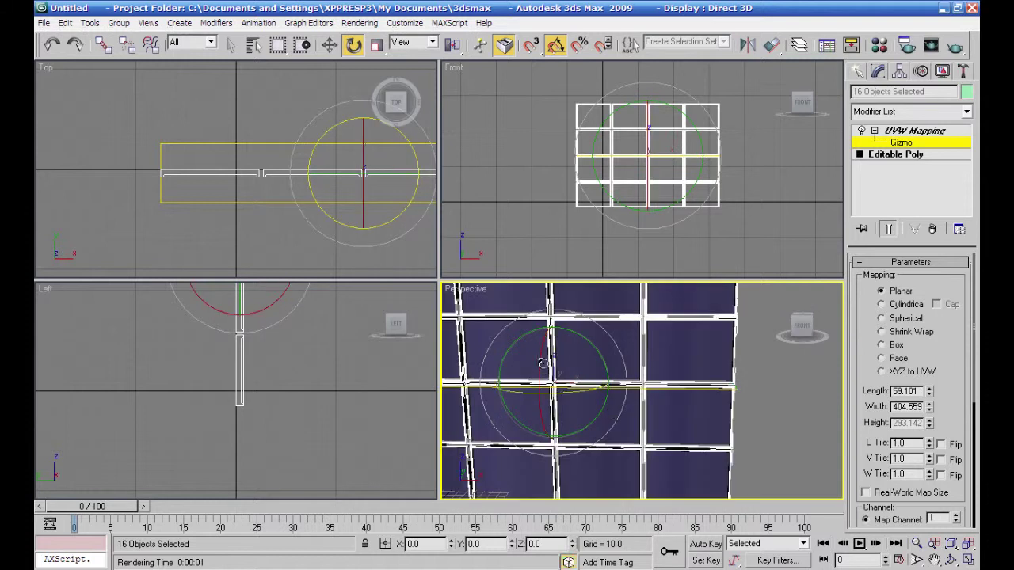
drag(542, 366, 541, 427)
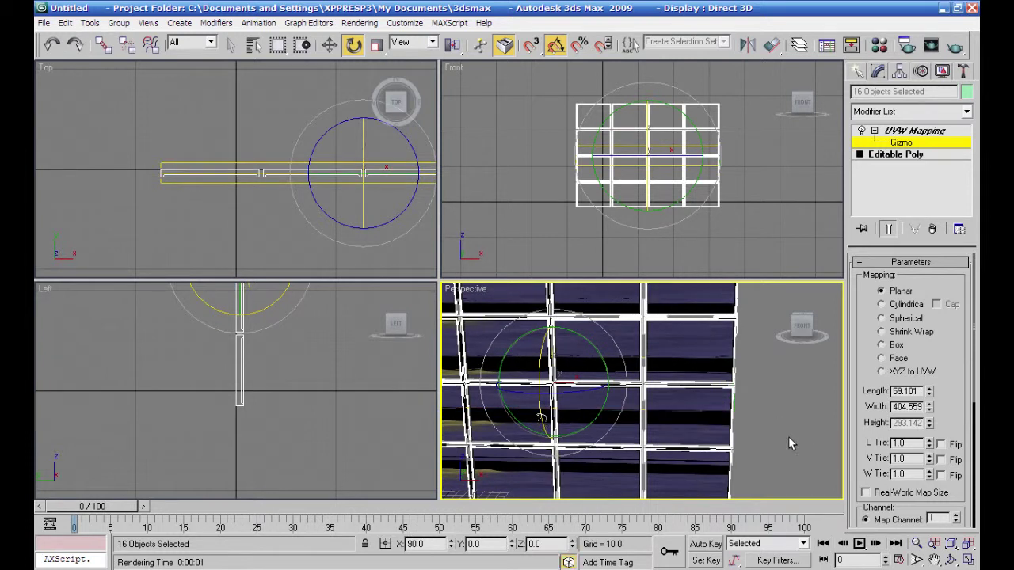
Step: Switch to the Move tool and fit the mapping gizmo to the whole wall so one image spans all panels
click(329, 46)
key(w)
scroll(768, 423, down, 3)
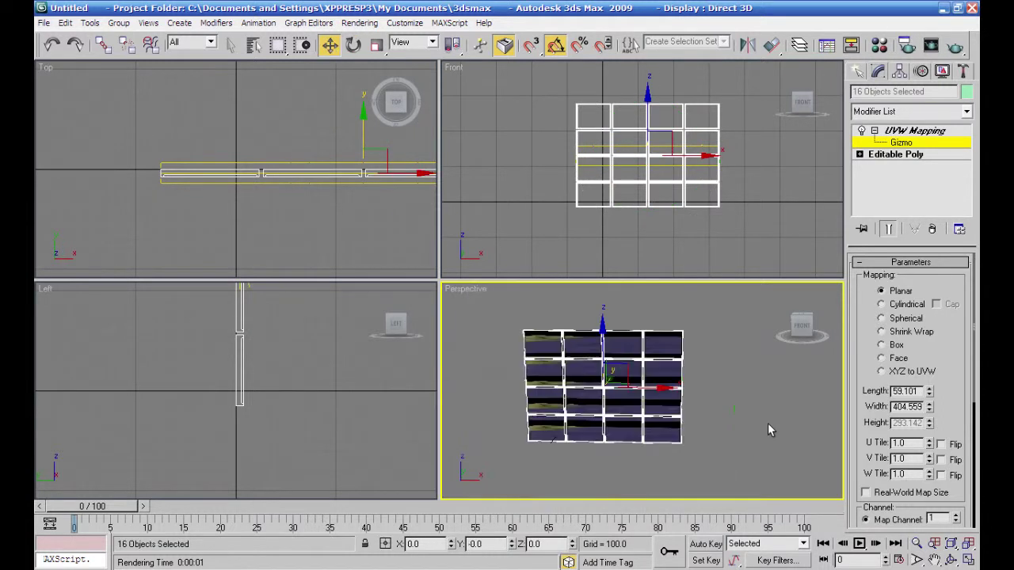
alt+middle_drag(728, 426, 793, 450)
scroll(709, 412, up, 5)
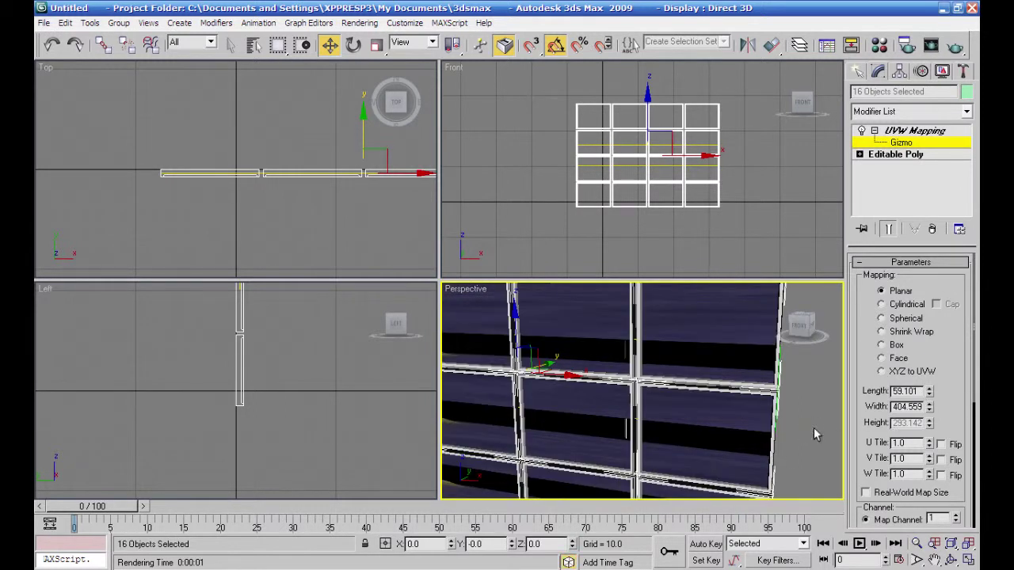
scroll(816, 434, down, 3)
scroll(968, 406, down, 5)
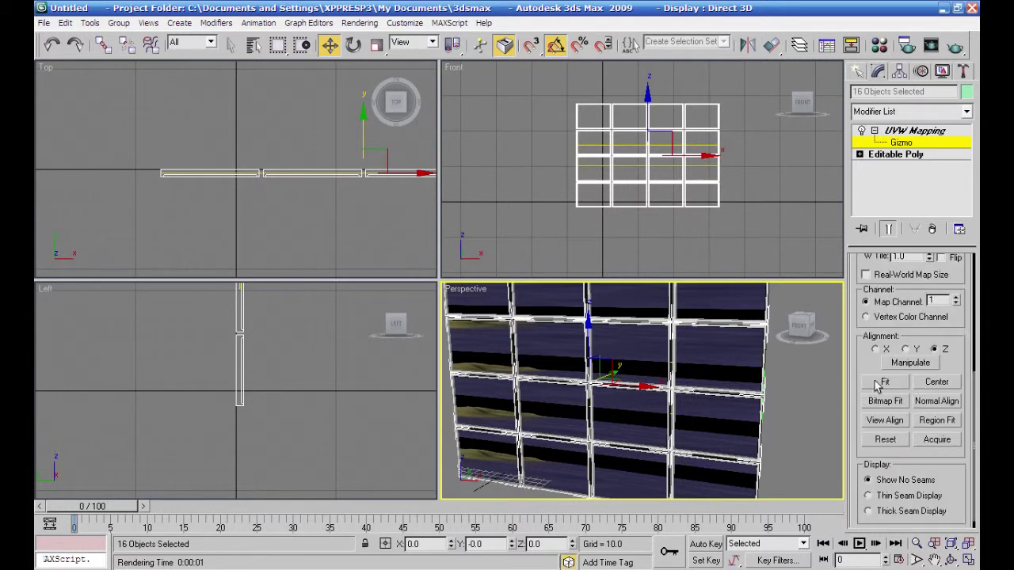
click(879, 383)
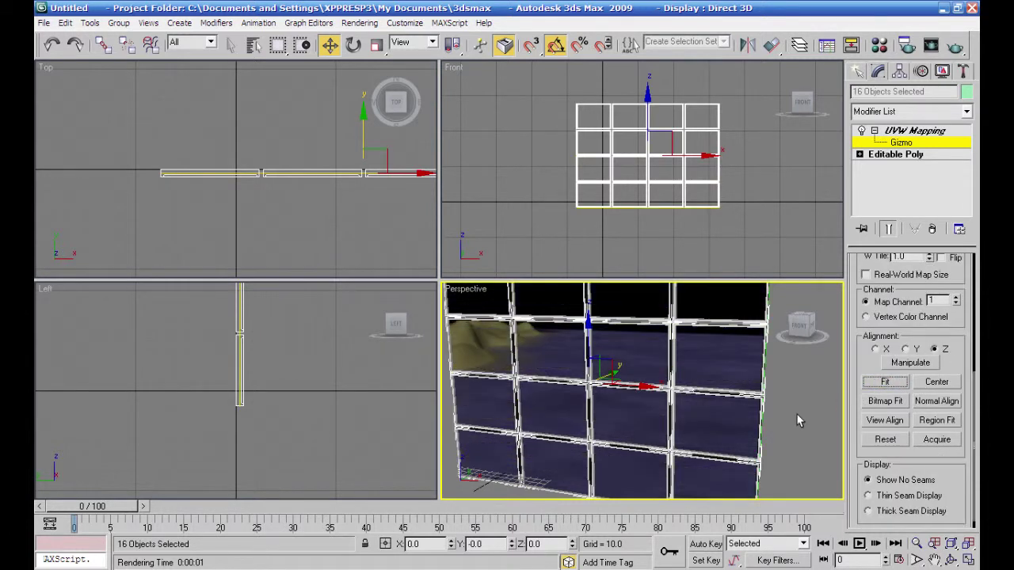
mouse_move(801, 398)
middle_down()
mouse_move(801, 380)
mouse_move(801, 396)
middle_up()
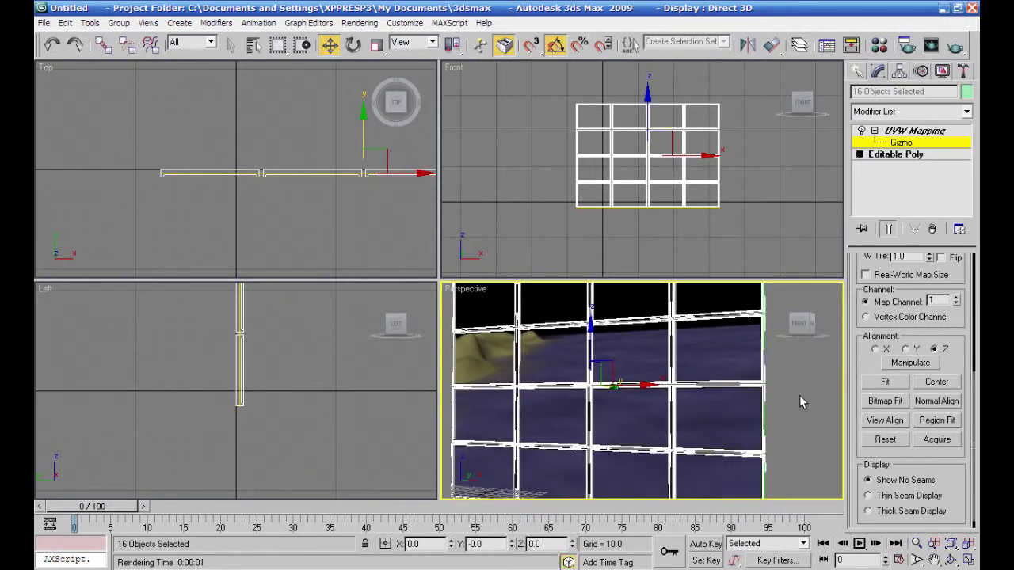
scroll(800, 395, down, 4)
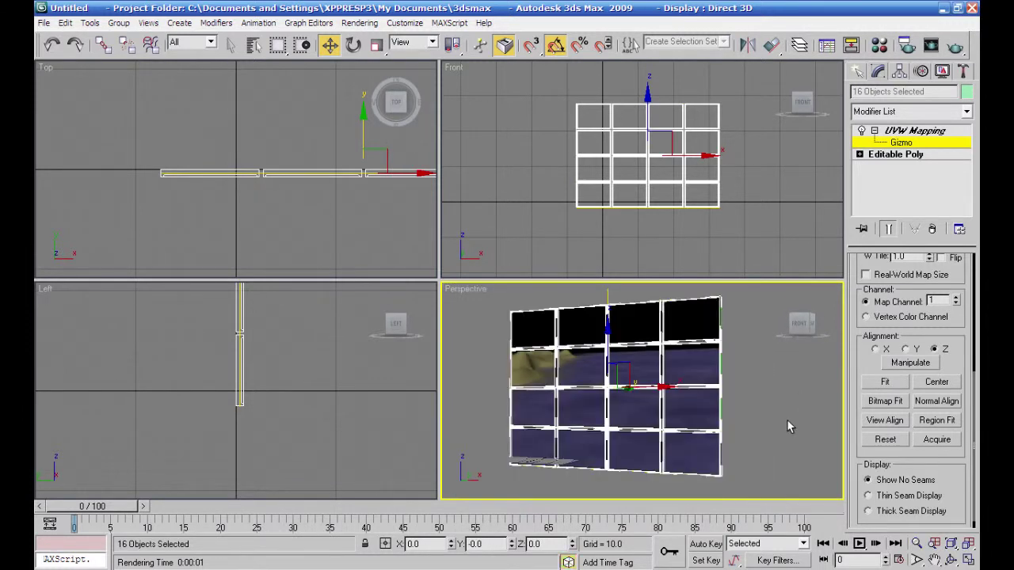
Step: Play the animation and scrub to frame 40 to check the video across the wall
click(859, 544)
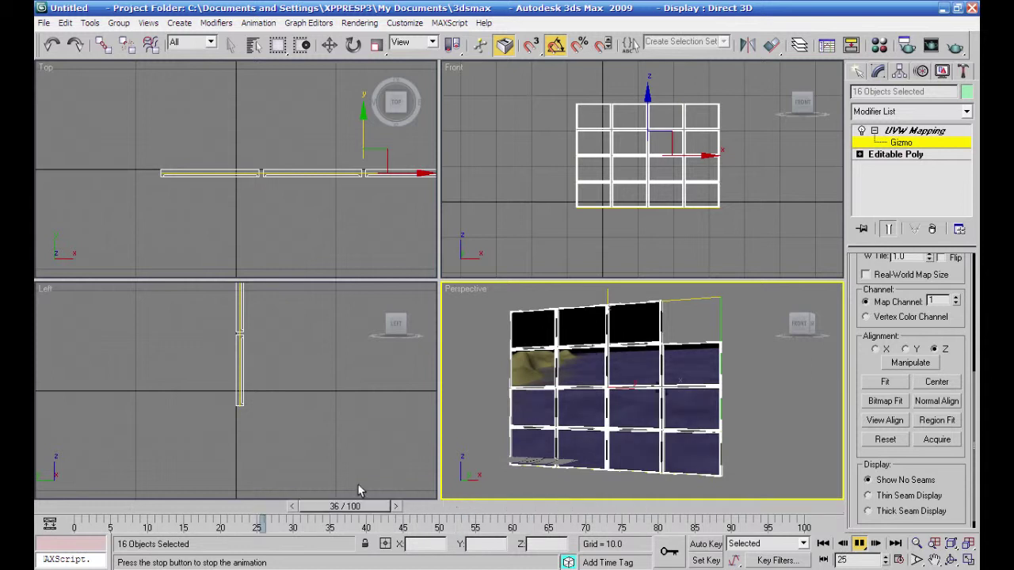
drag(398, 511, 384, 507)
key(w)
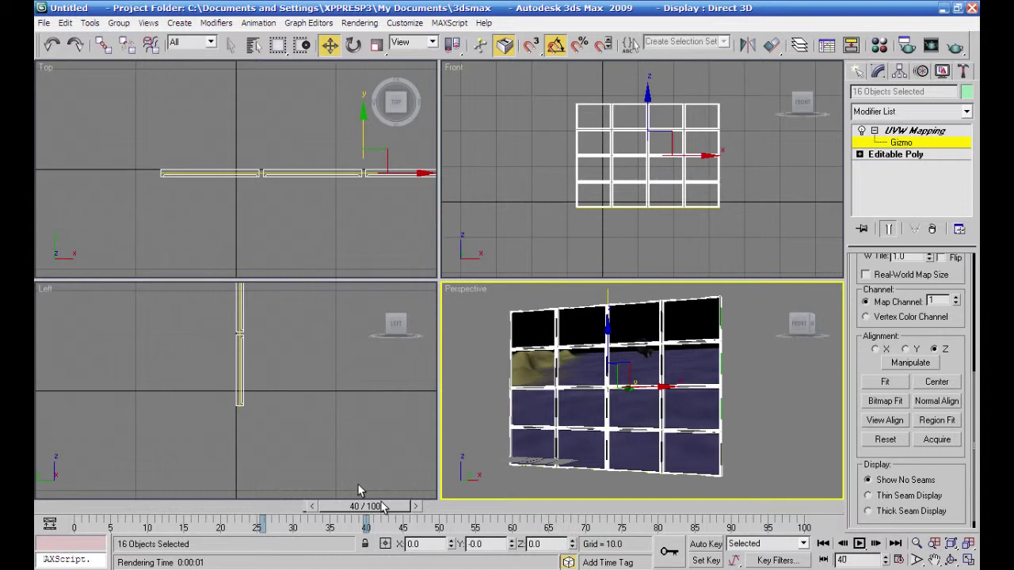